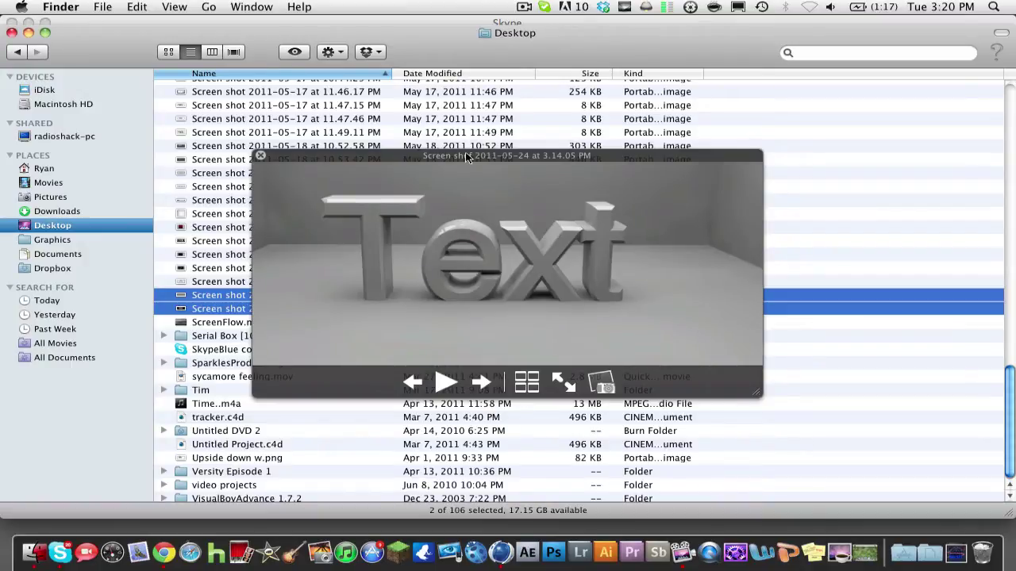
Browse the finished Text studio render screenshots in Quick Look, forward and back
click(482, 384)
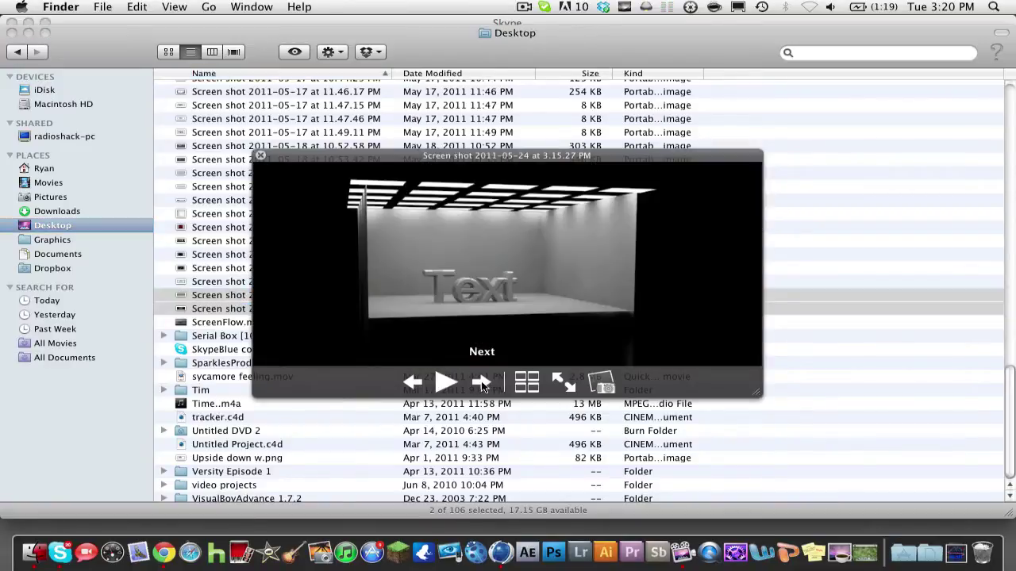
click(413, 383)
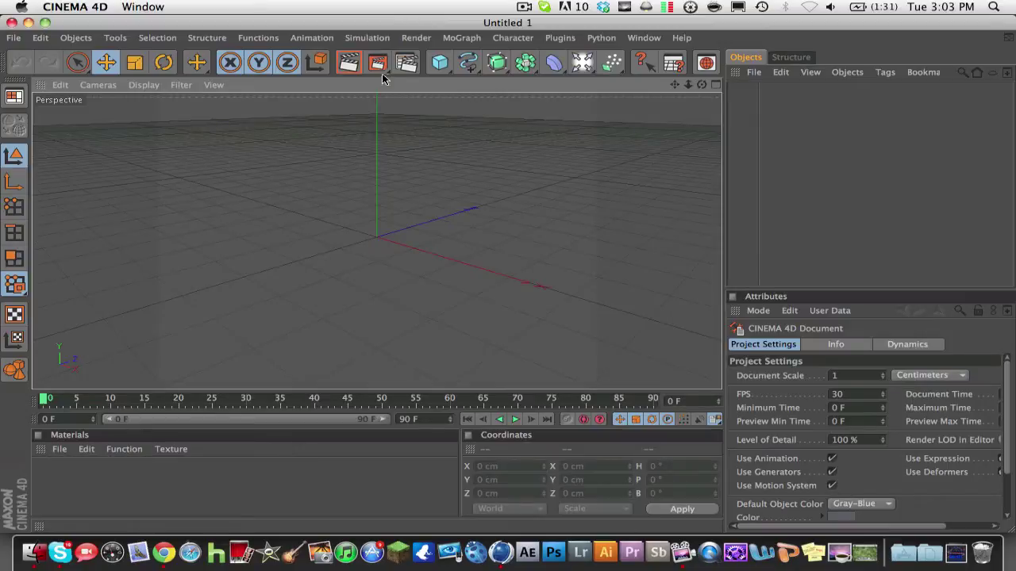
Enter Width 1280 and Height 720 in the Render Settings Output page
click(407, 63)
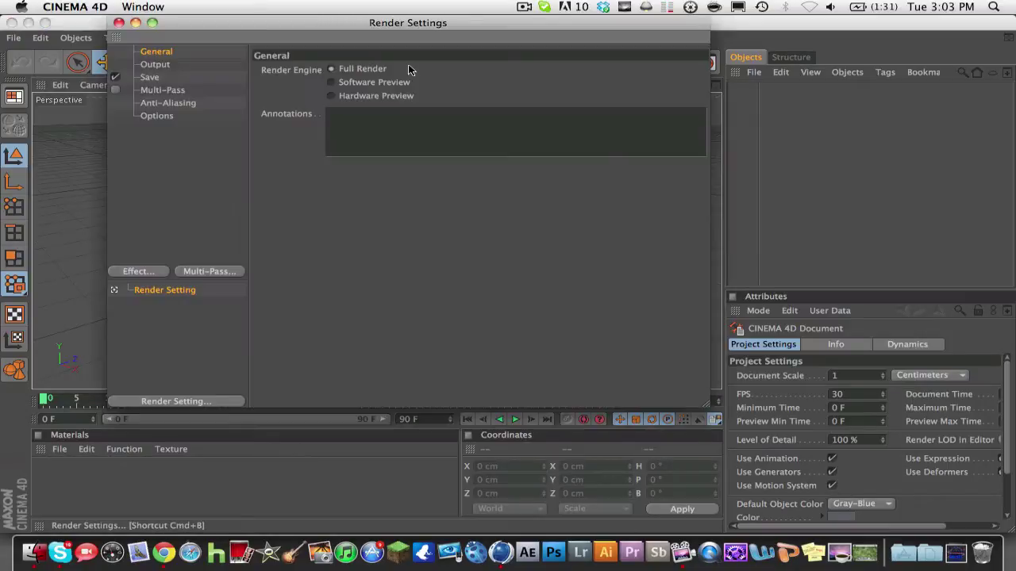
click(156, 65)
double_click(373, 82)
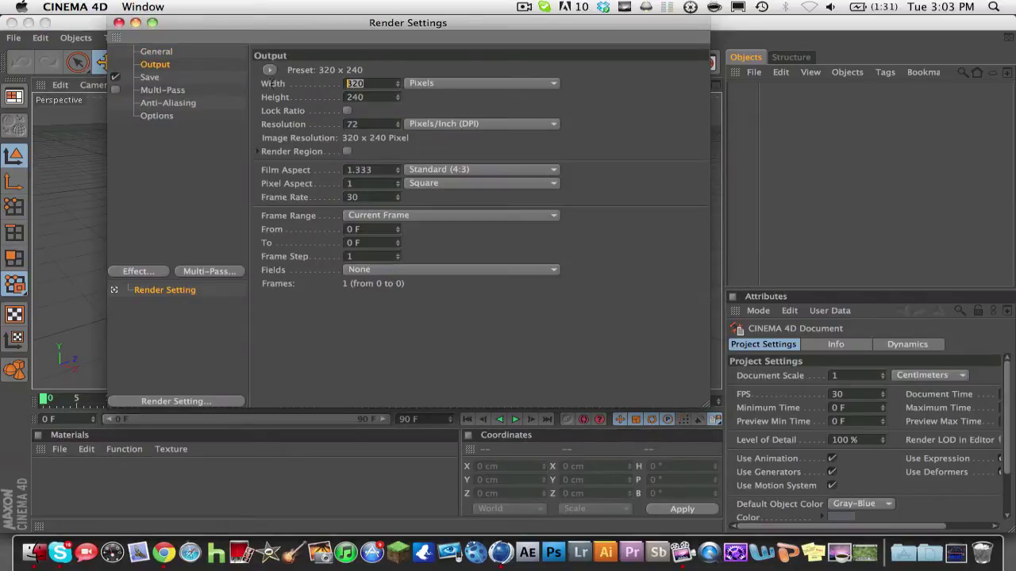
text(1280)
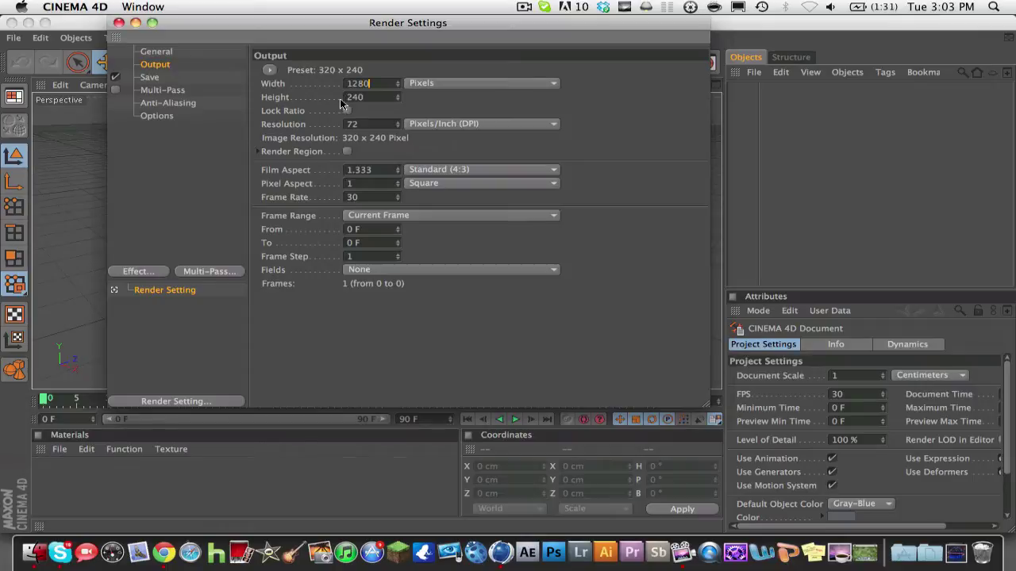
key(Tab)
text(7)
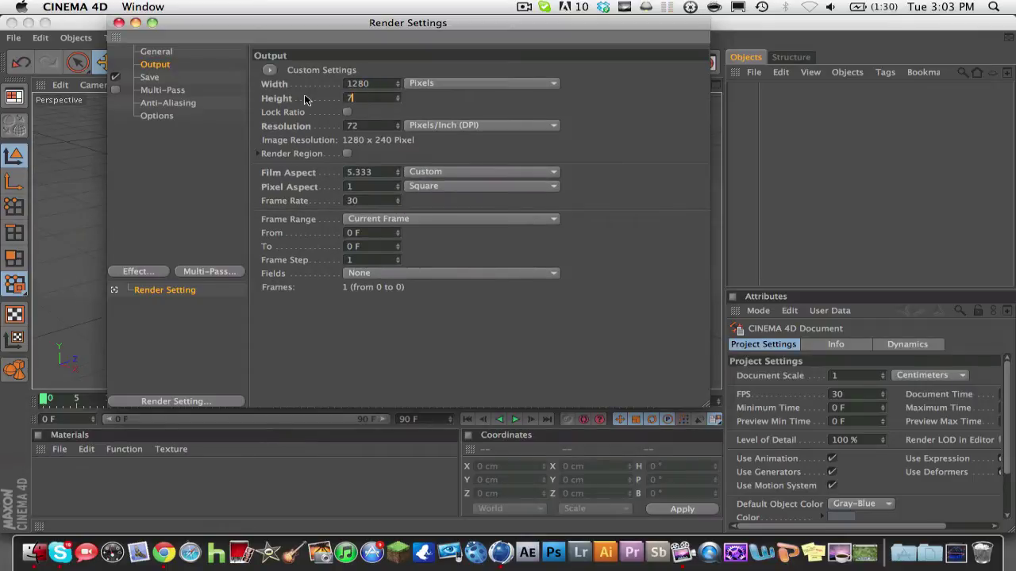
text(20)
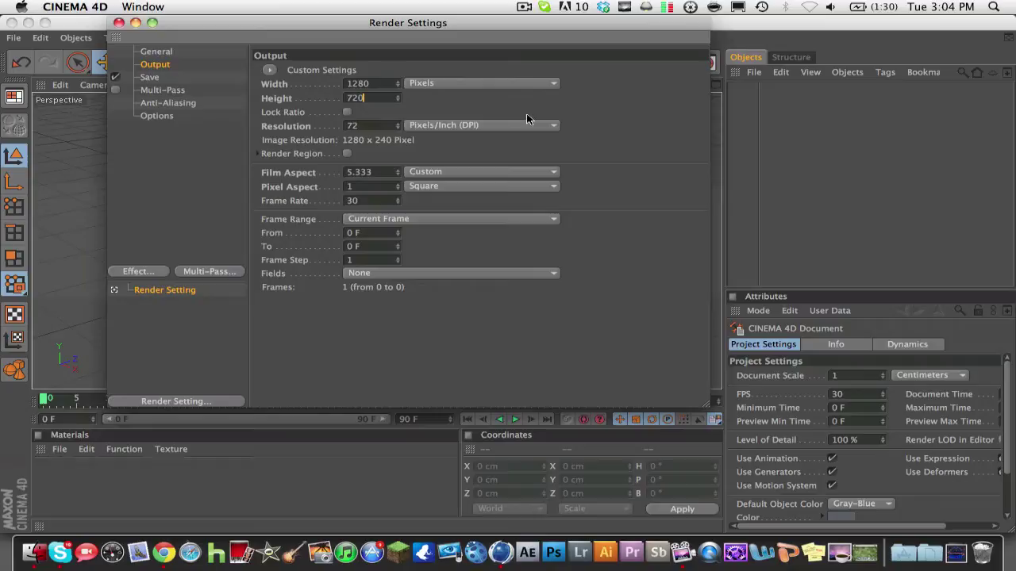
key(Return)
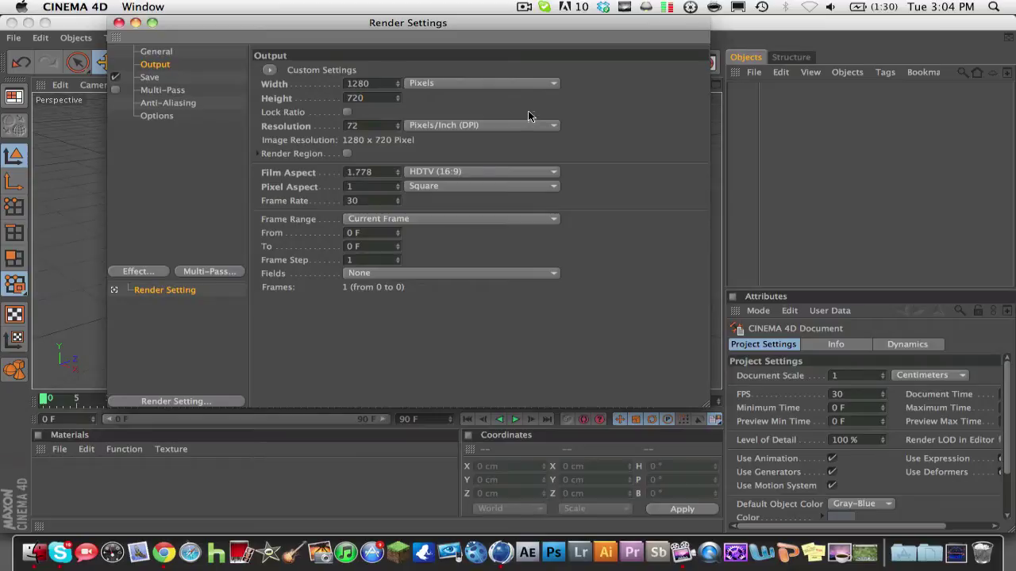
click(118, 23)
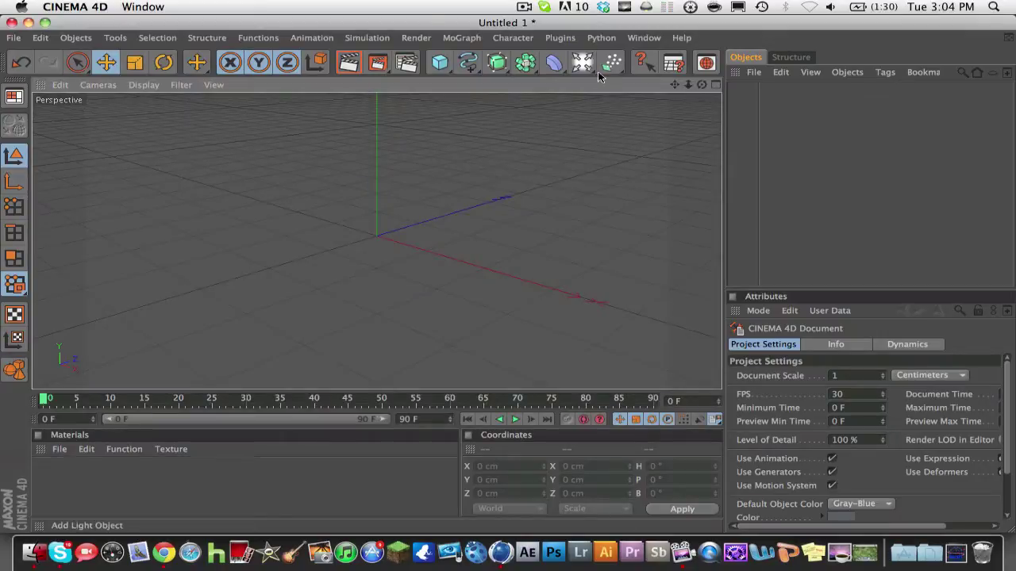
Add a Plane primitive as the floor, undoing a stray move before scaling it
drag(443, 66, 567, 95)
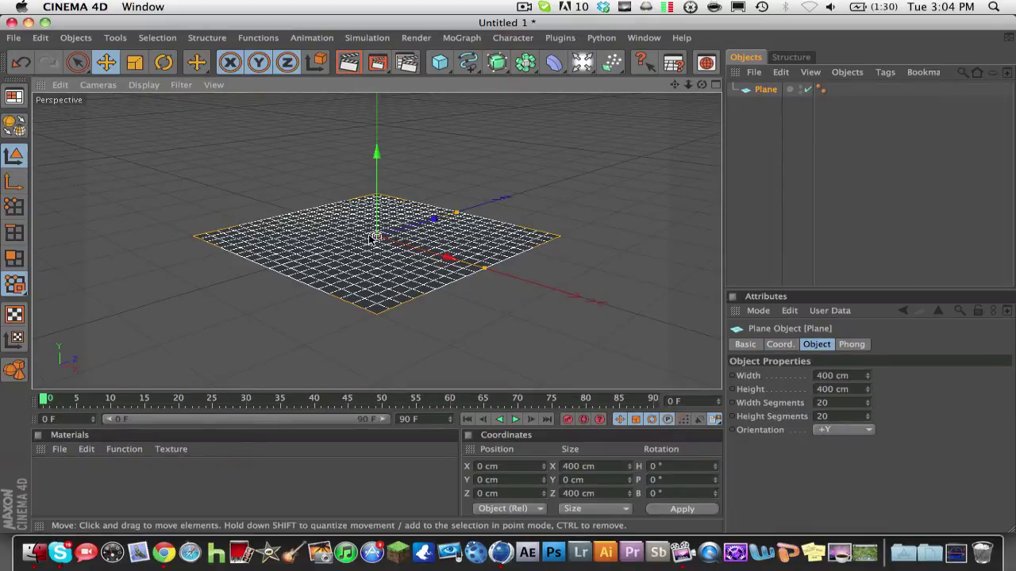
drag(384, 240, 376, 238)
key(super+z)
key(t)
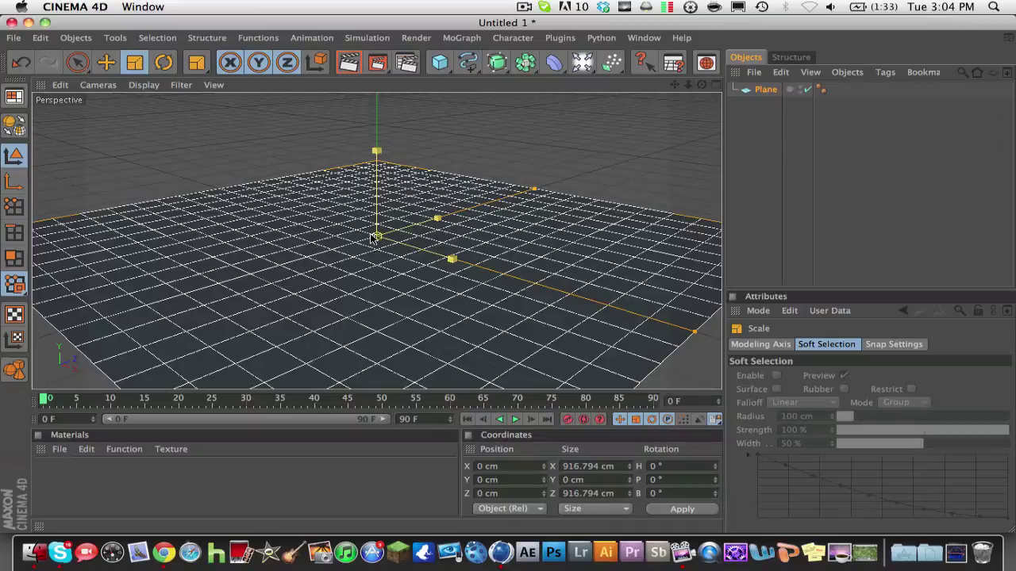
Copy and paste the Plane three times to create Plane.1, Plane.2 and Plane.3
click(766, 90)
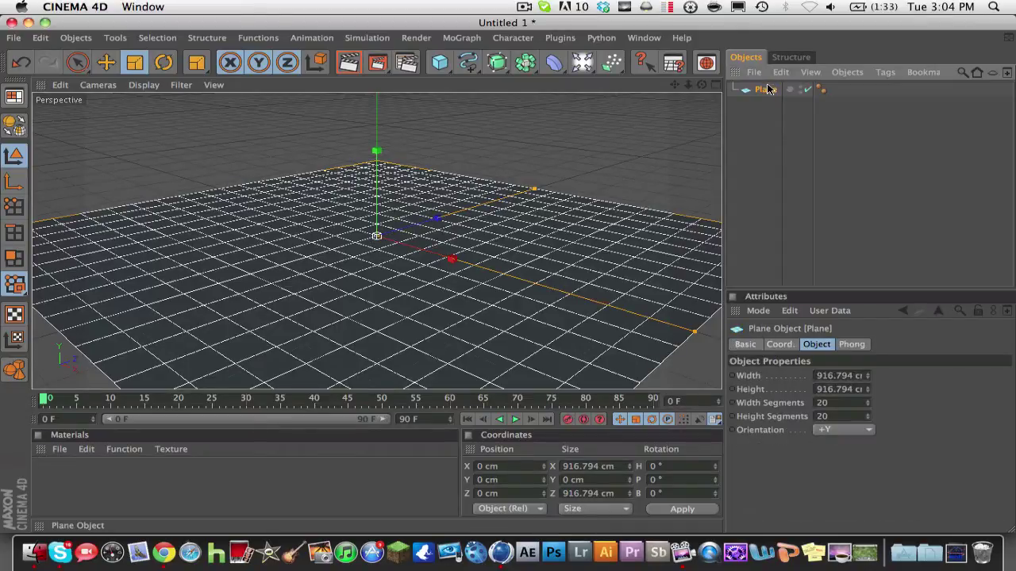
key(super+c)
key(super+v)
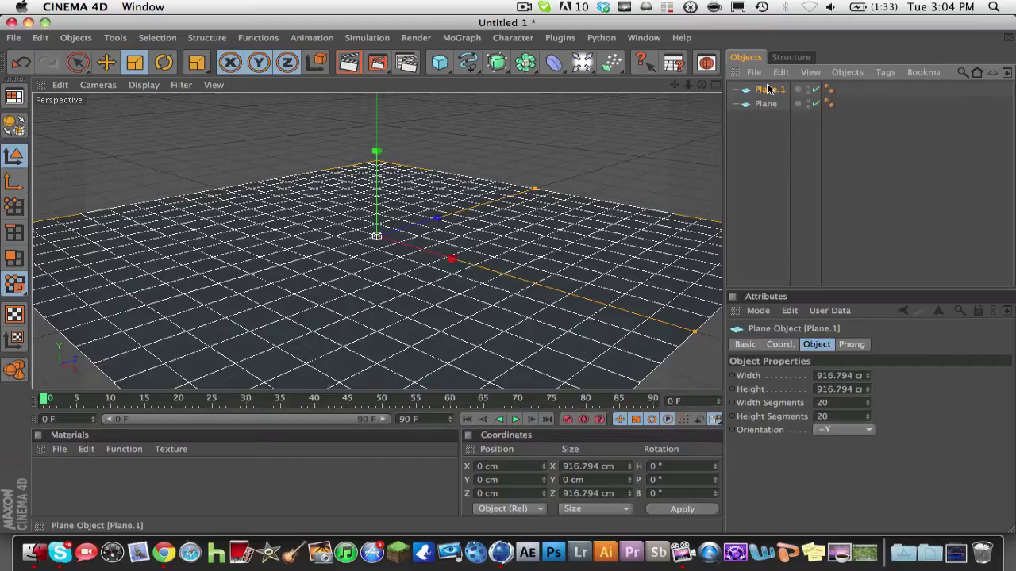
key(super+v)
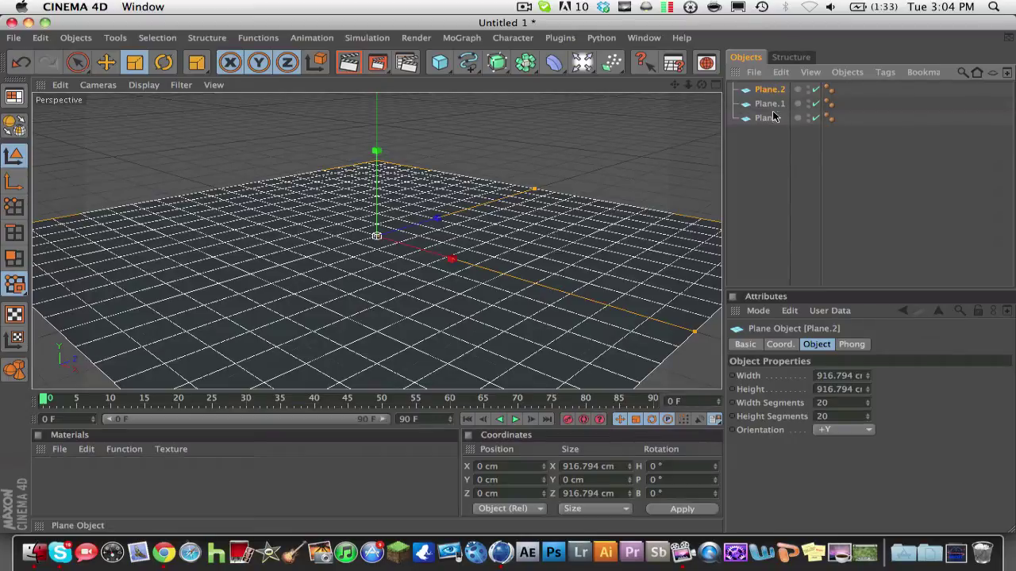
key(super+v)
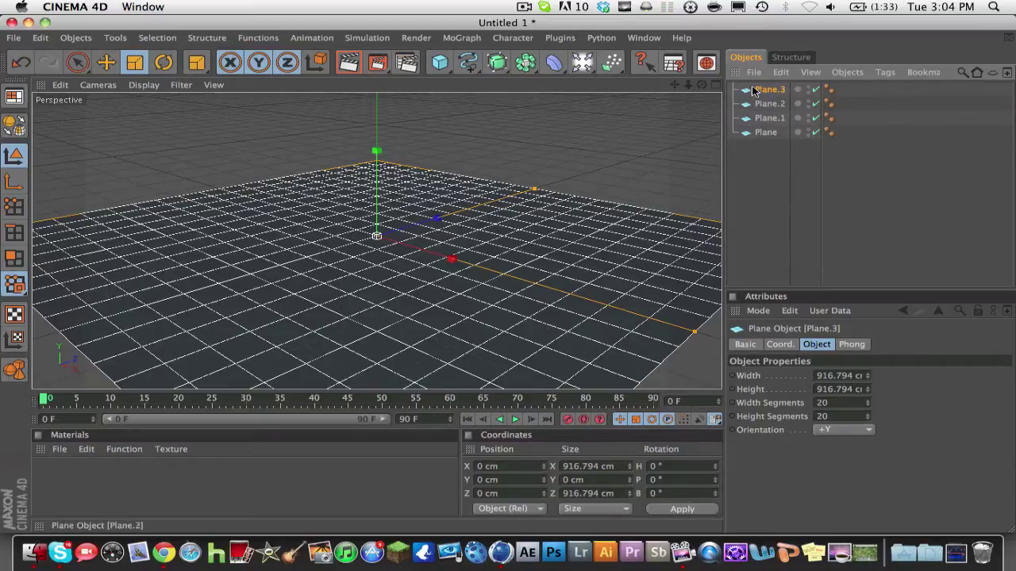
From a low view, select Plane.1 and nudge it slightly up along Y
mouse_move(700, 86)
mouse_down()
mouse_move(697, 98)
mouse_move(688, 89)
mouse_move(703, 87)
mouse_up()
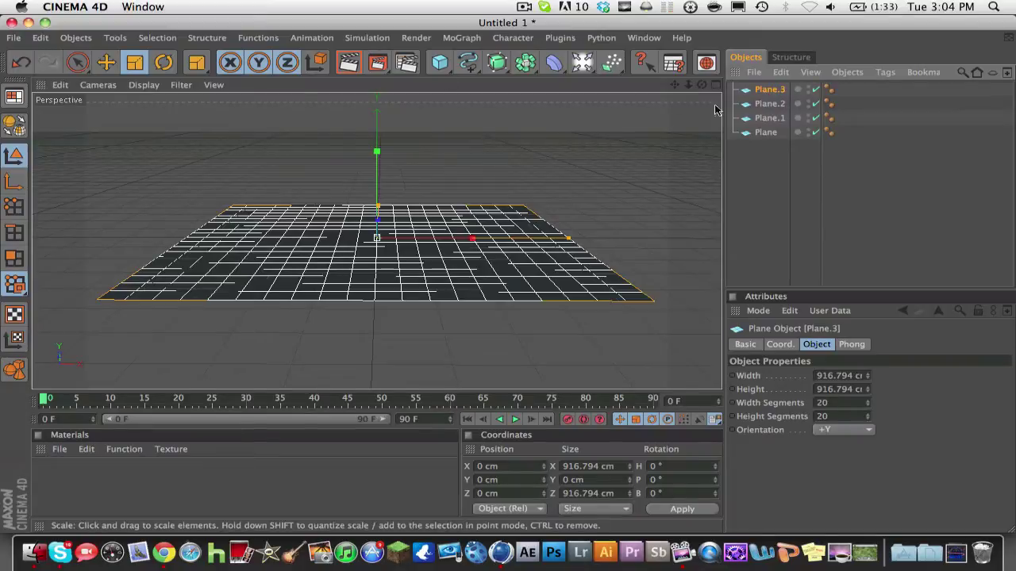
click(767, 118)
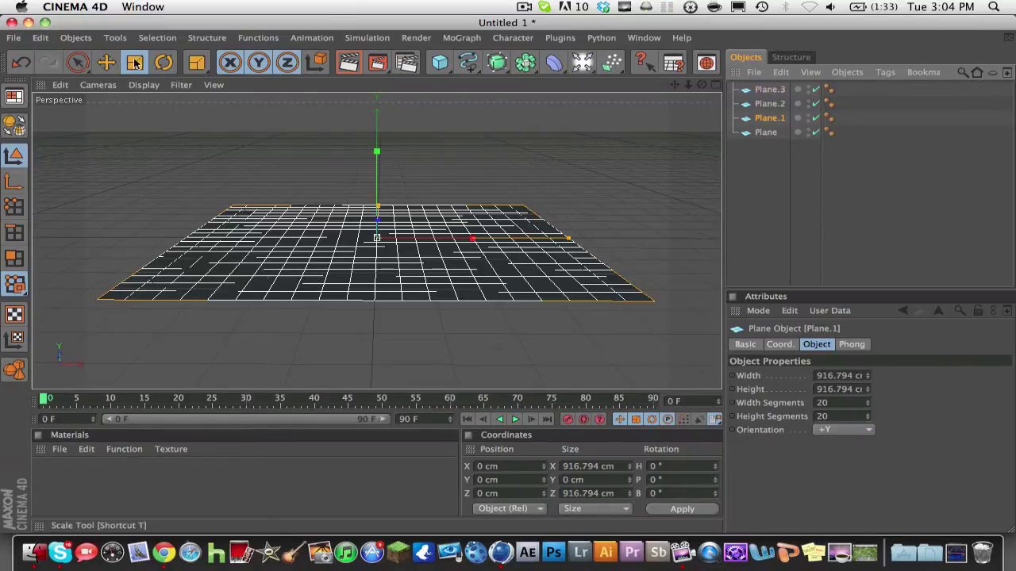
click(105, 62)
mouse_move(377, 170)
mouse_down()
mouse_move(377, 143)
mouse_move(377, 174)
mouse_up()
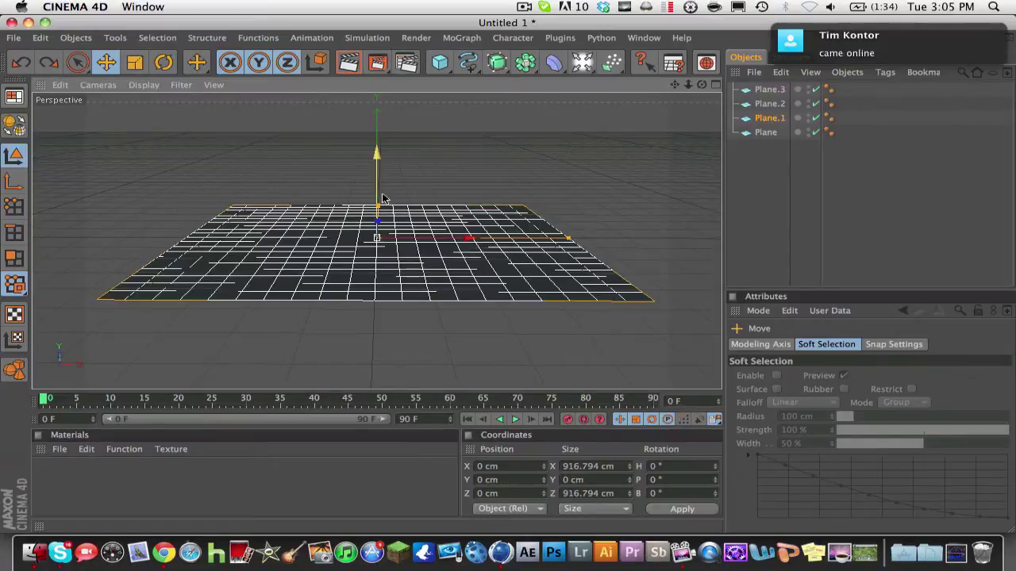
Rotate Plane.1 to B -90° and slide it left along X to about -458 cm
click(749, 117)
click(163, 63)
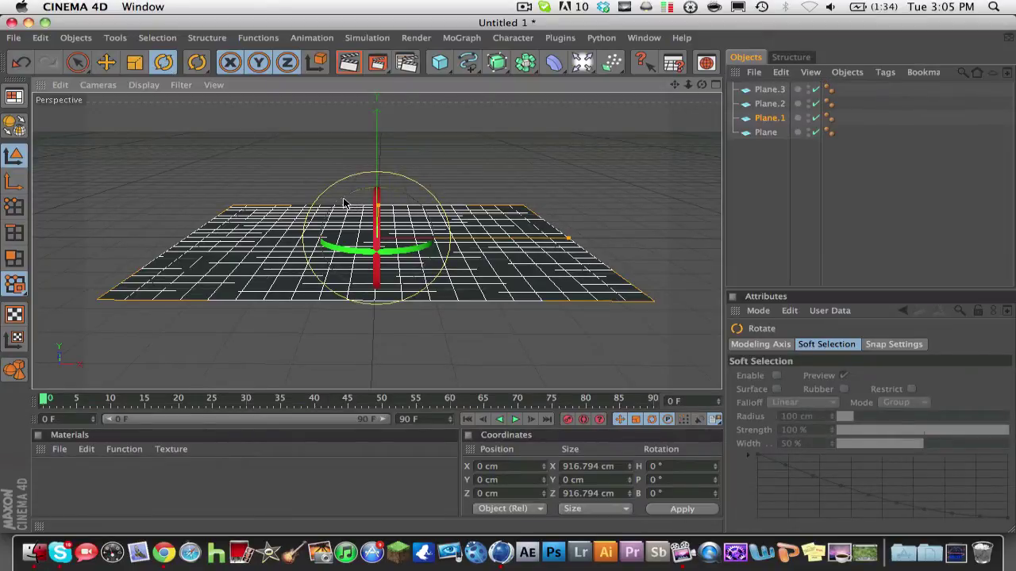
drag(343, 203, 326, 275)
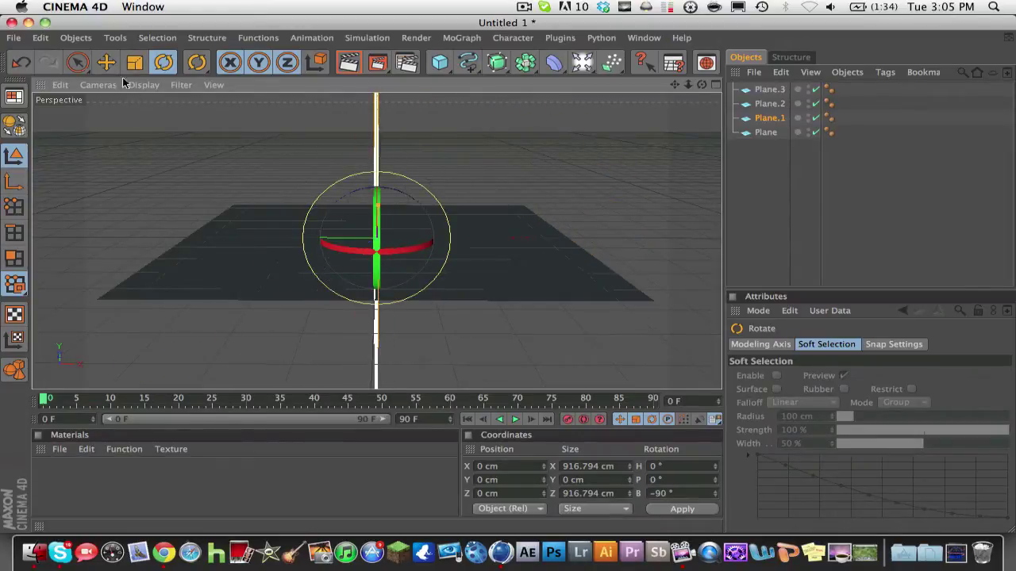
click(106, 62)
drag(279, 237, 90, 237)
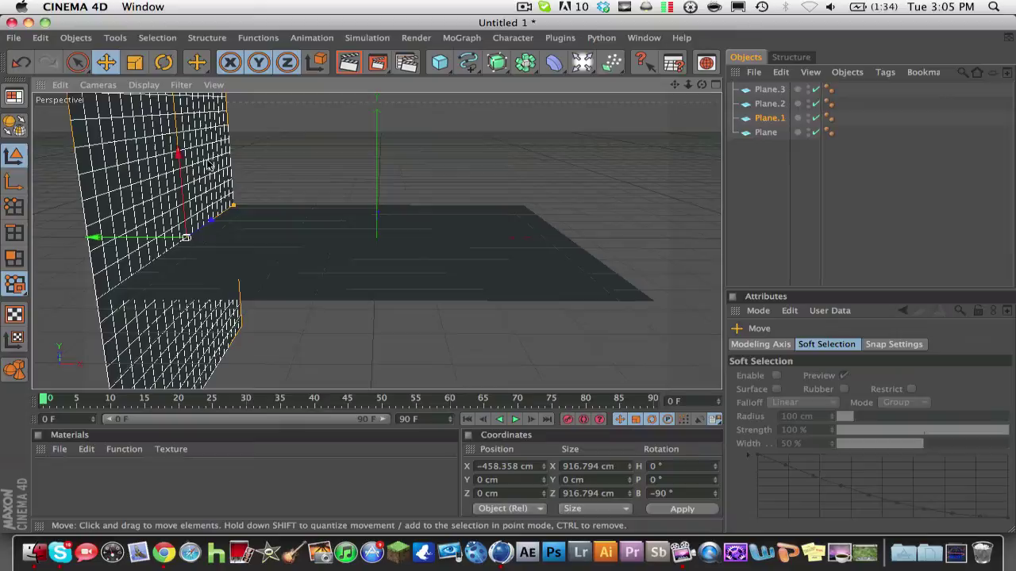
drag(185, 237, 187, 258)
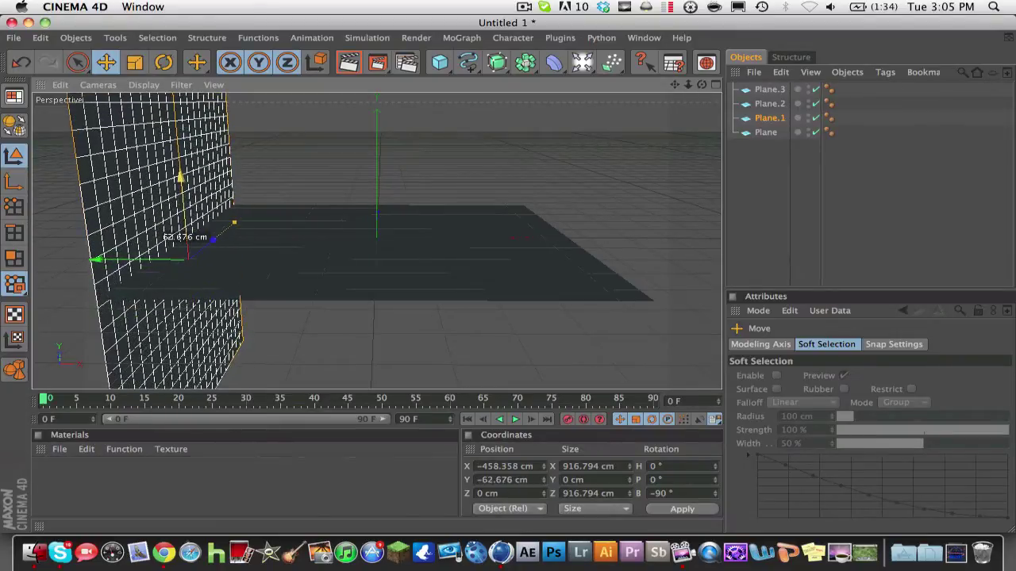
key(super+z)
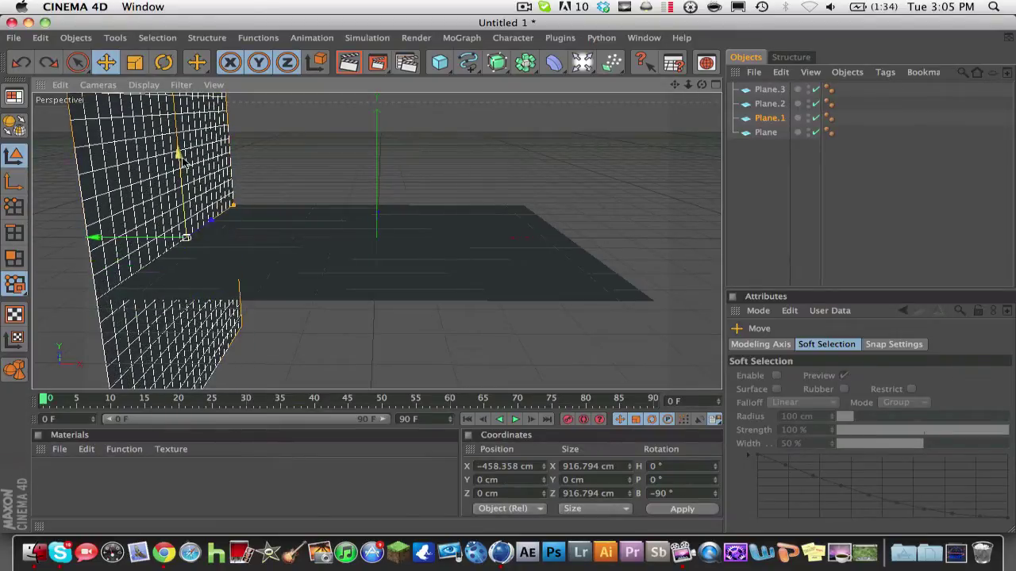
Rotate Plane.2 to B 90° and move it right along X to about 458 cm
click(766, 108)
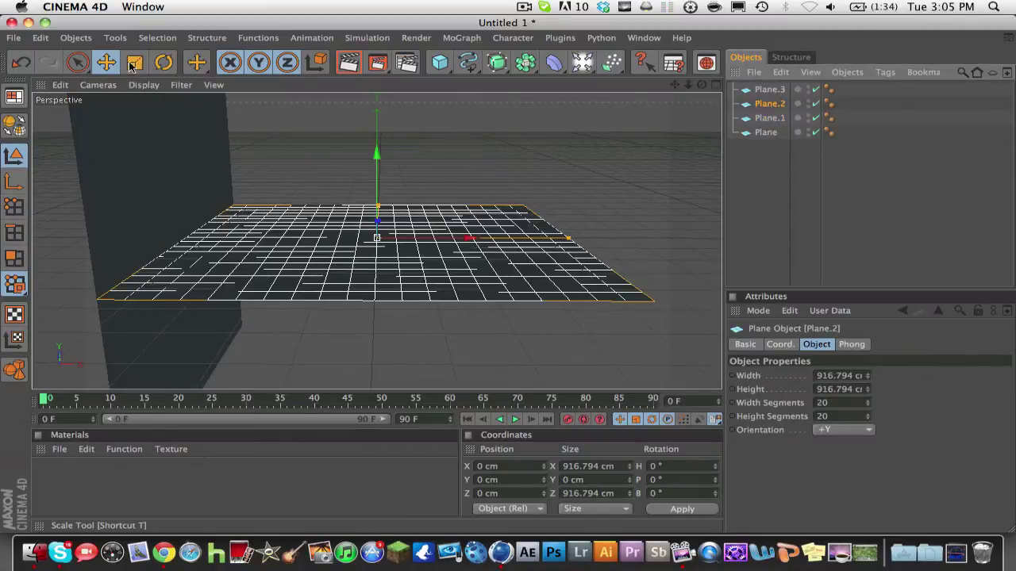
click(163, 64)
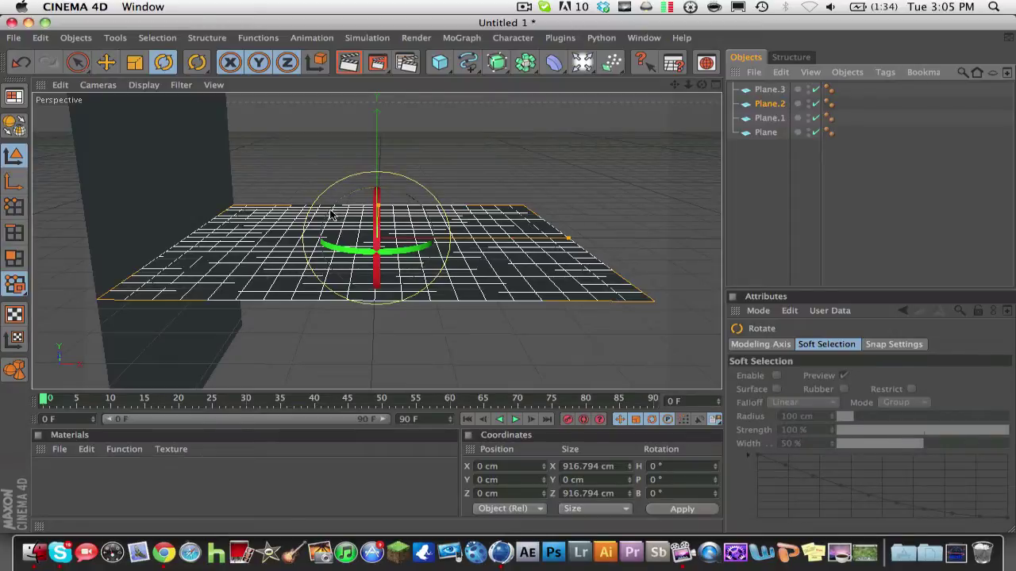
drag(376, 226, 401, 213)
click(106, 62)
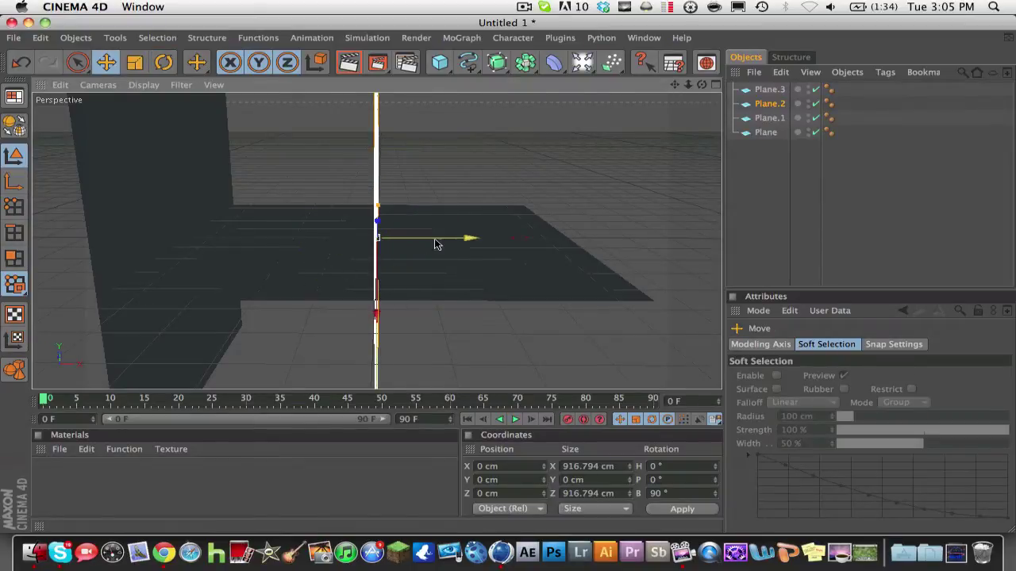
drag(435, 243, 627, 243)
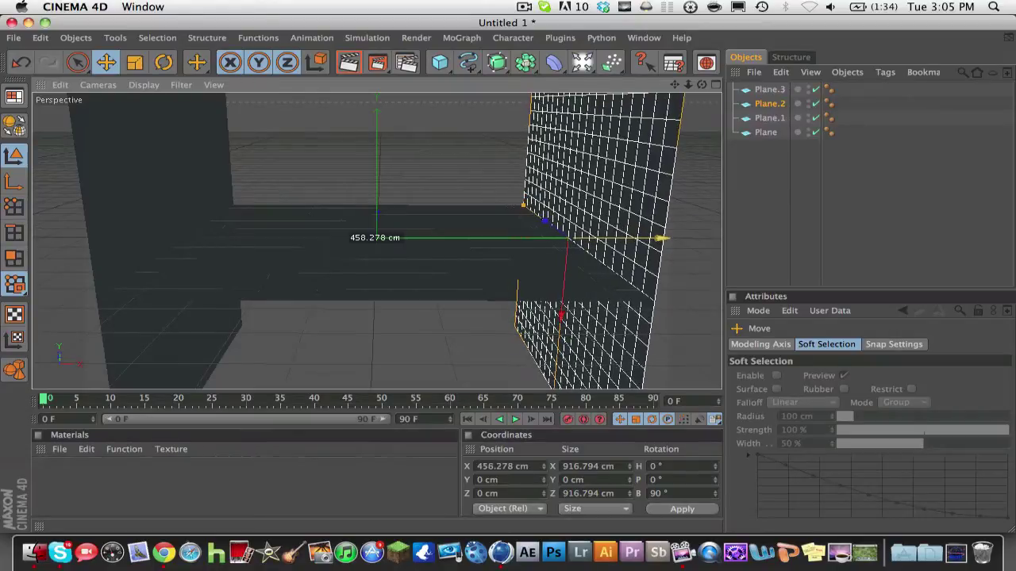
drag(441, 241, 441, 241)
click(770, 90)
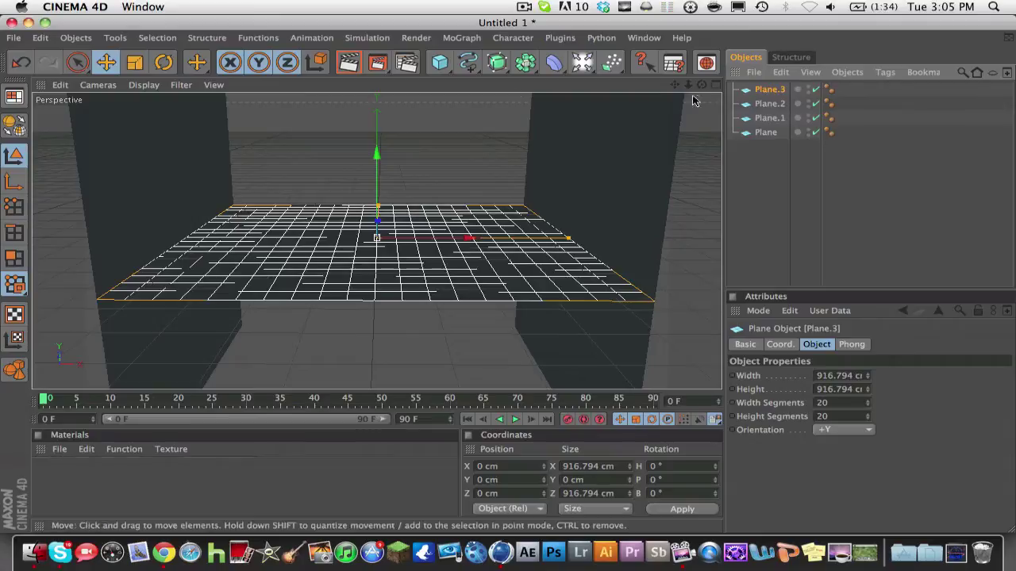
Tilt Plane.3 upright to P -90° and view the walls in four viewports
click(163, 62)
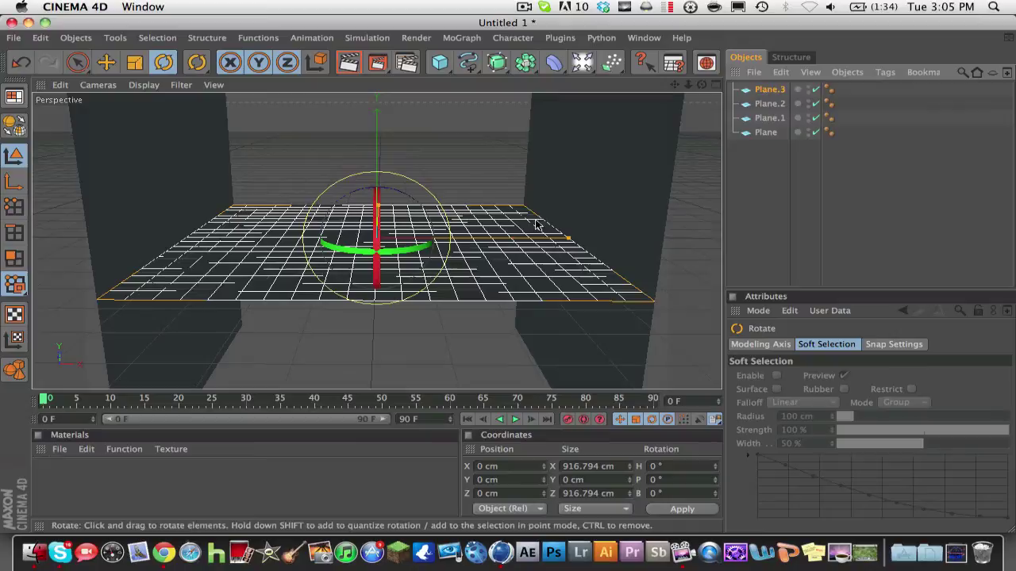
drag(378, 225, 385, 163)
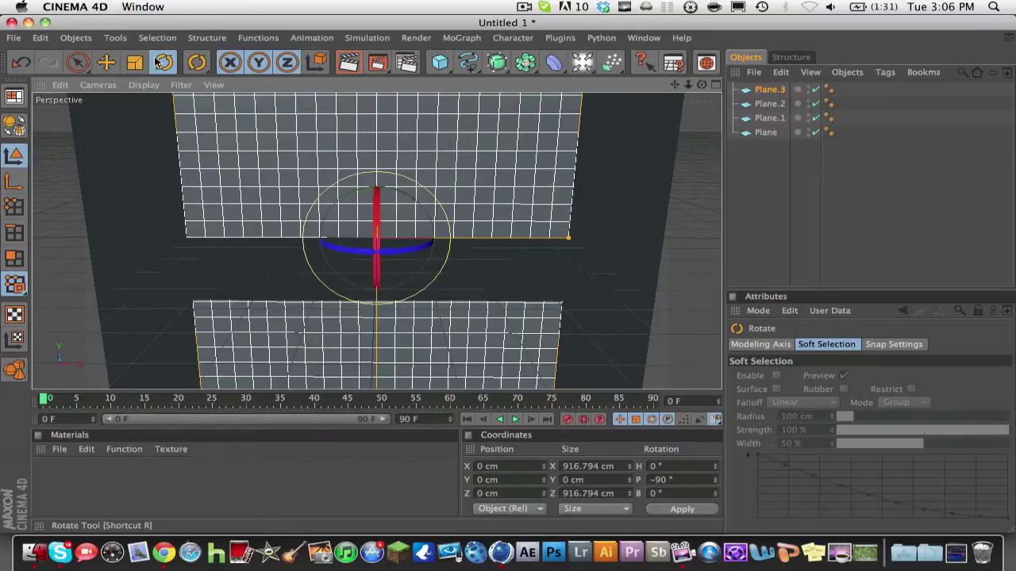
click(106, 62)
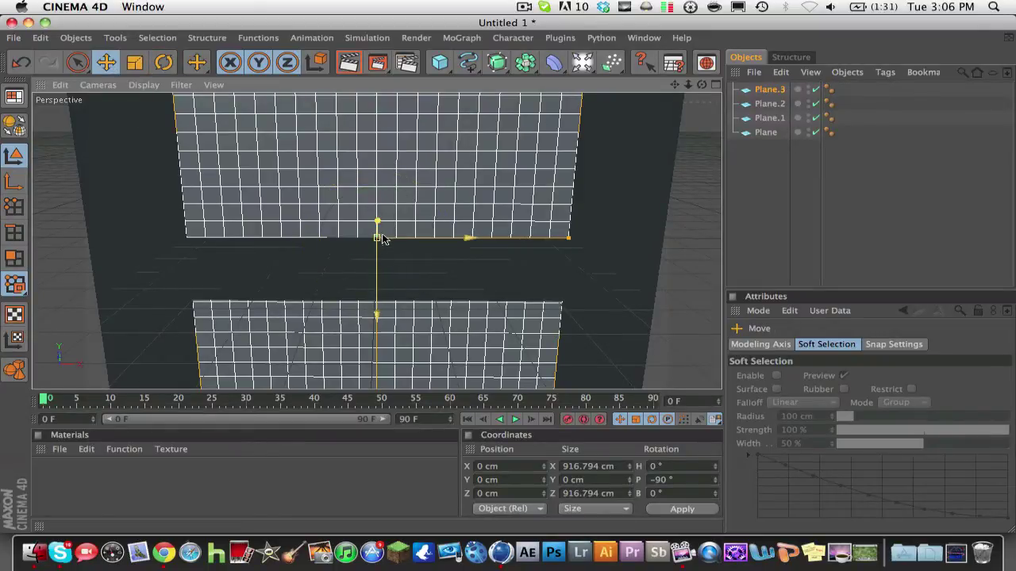
click(716, 86)
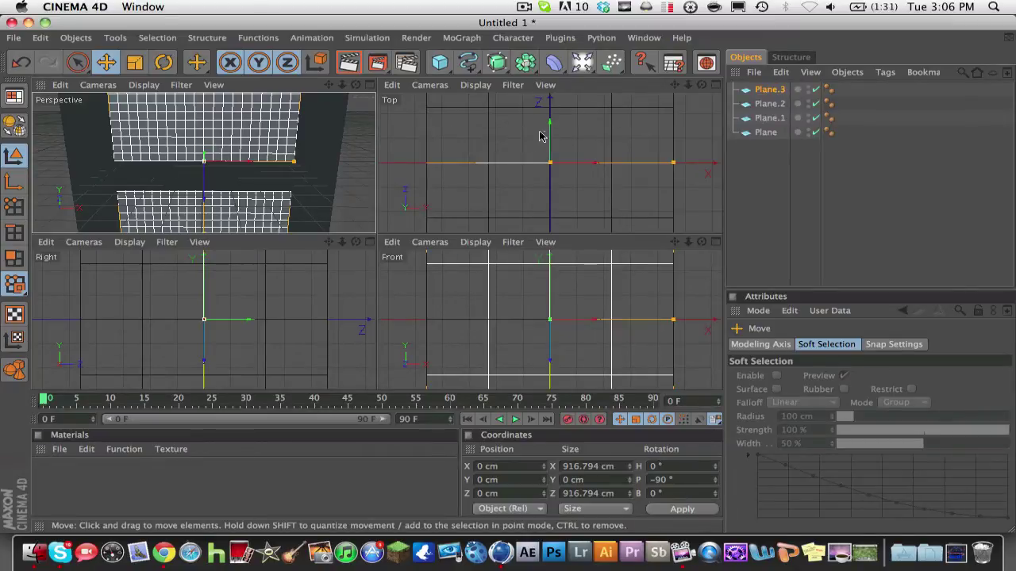
Push the back wall Plane.3 further back along Z and check the gaps
click(370, 85)
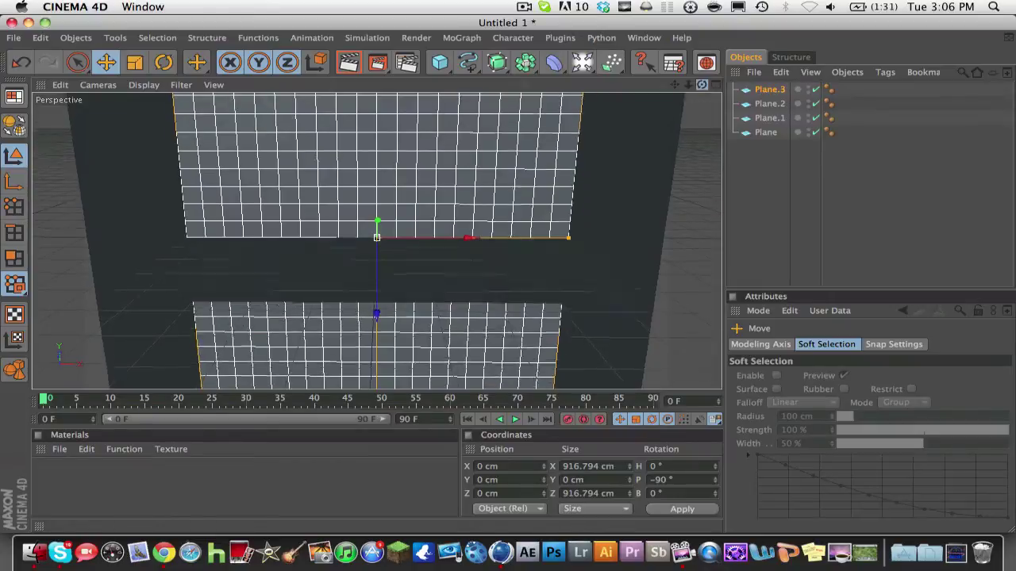
drag(701, 85, 631, 131)
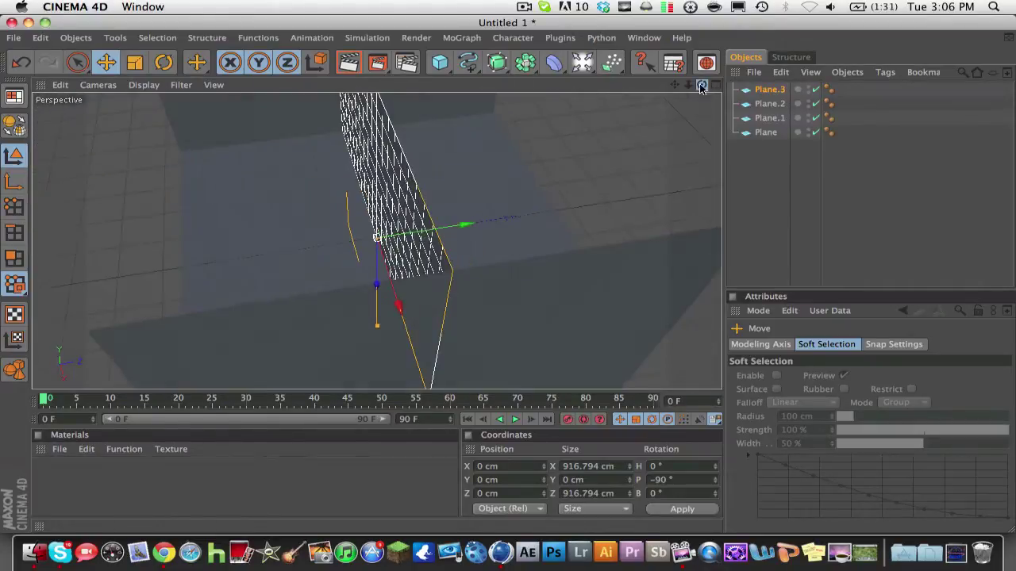
drag(424, 242, 611, 213)
mouse_move(705, 83)
mouse_down()
mouse_move(675, 85)
mouse_move(707, 87)
mouse_move(689, 89)
mouse_up()
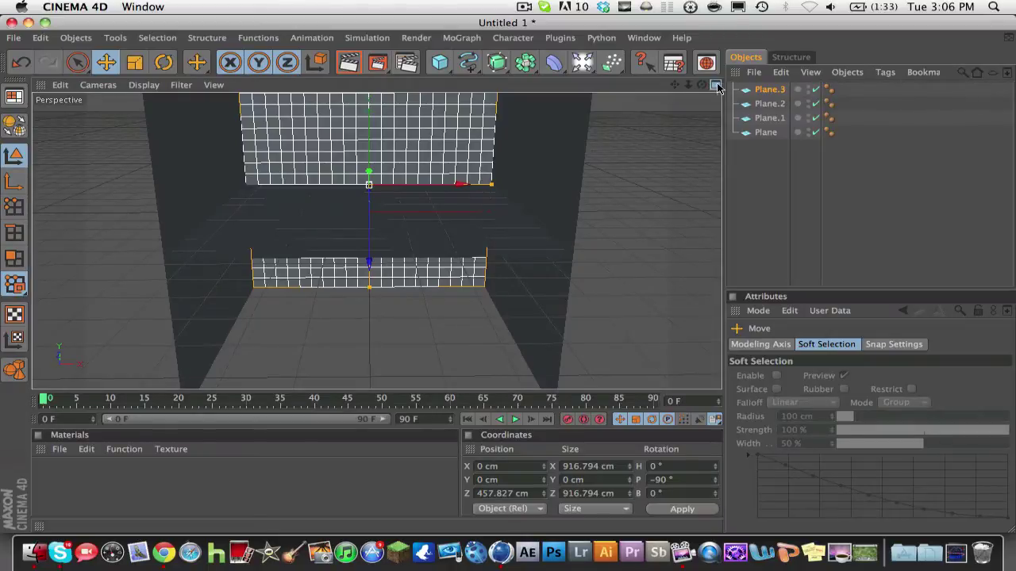
click(716, 86)
click(369, 86)
drag(671, 87, 694, 91)
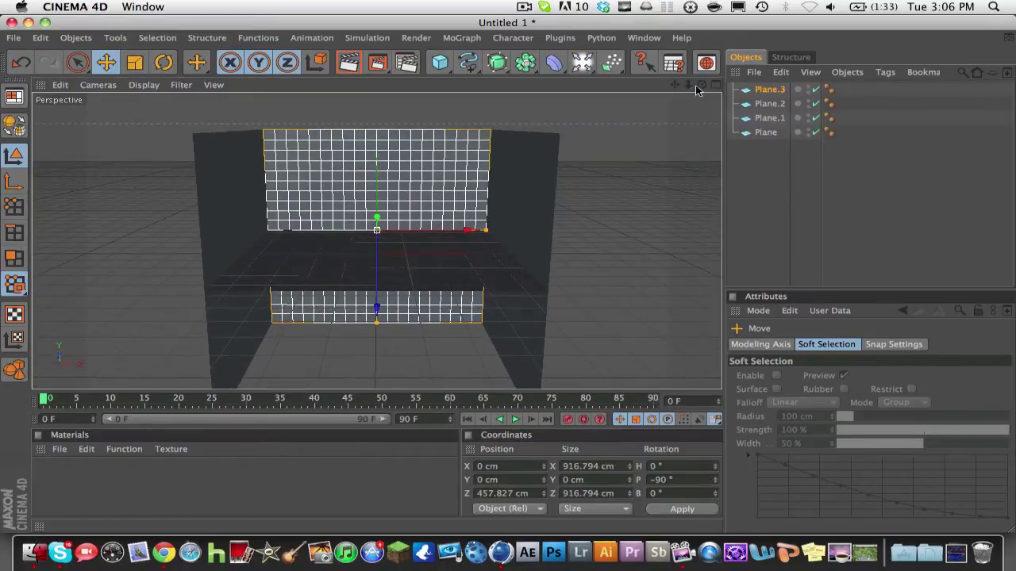
Add a 400 cm square Plane.4 and raise the three walls to Y 58.955 cm
drag(440, 63, 542, 99)
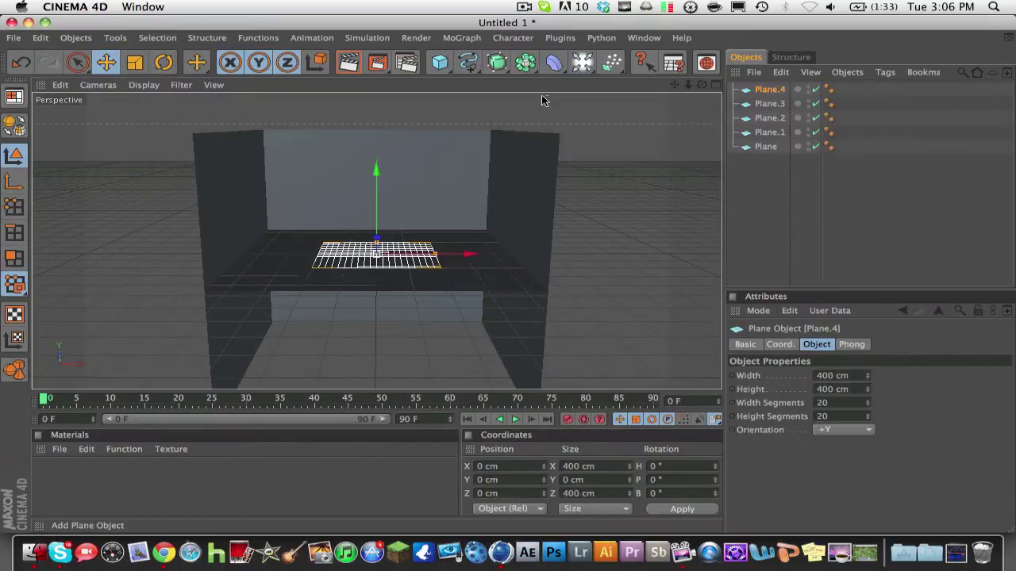
click(768, 104)
shift+click(765, 133)
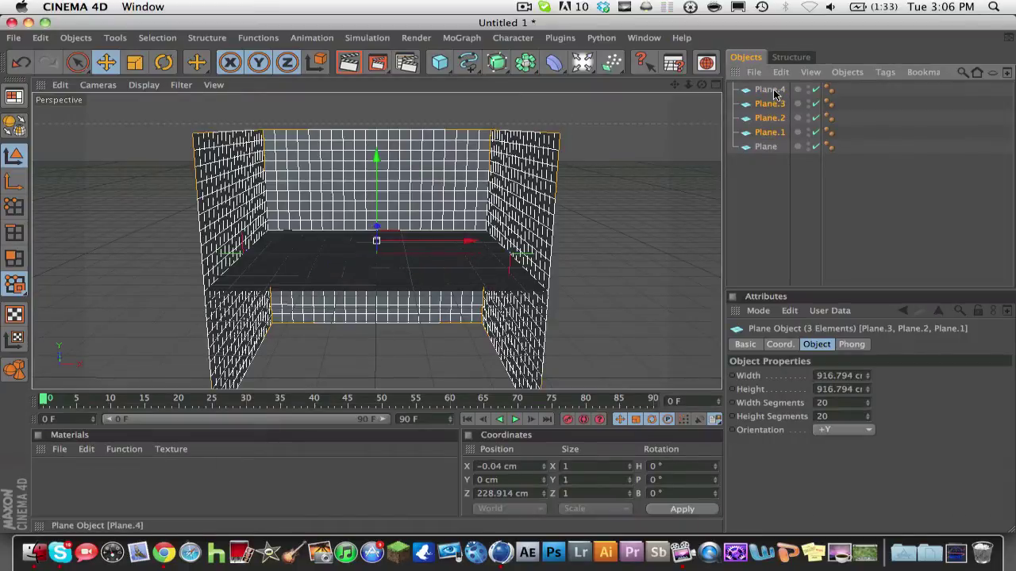
shift+click(774, 92)
click(770, 167)
click(768, 104)
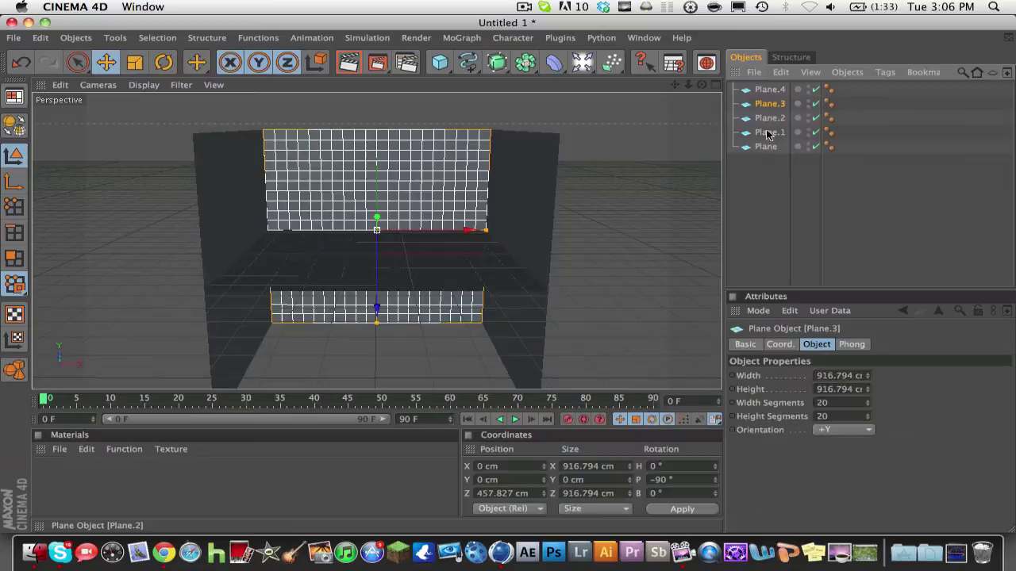
shift+click(766, 132)
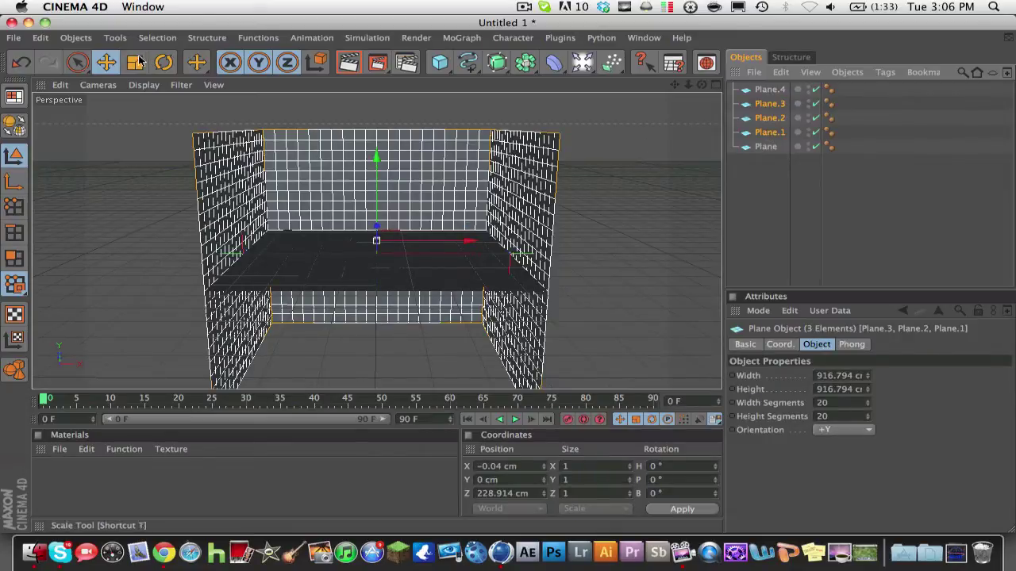
mouse_move(377, 177)
mouse_down()
mouse_move(376, 134)
mouse_move(377, 161)
mouse_up()
click(751, 222)
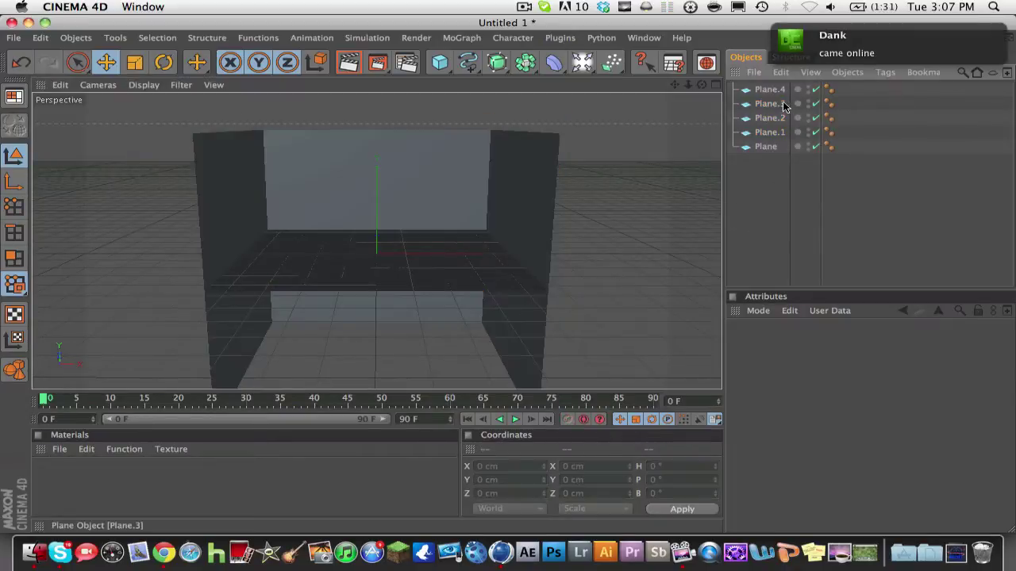
click(769, 89)
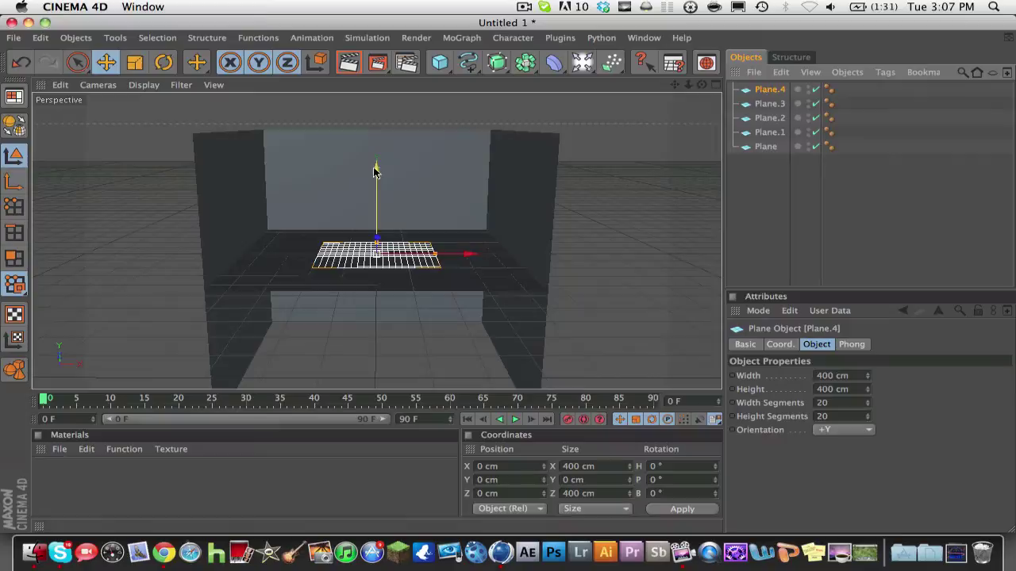
Lift Plane.4 to about 106 cm and shrink it to roughly 196 by 161 cm
drag(376, 170, 376, 146)
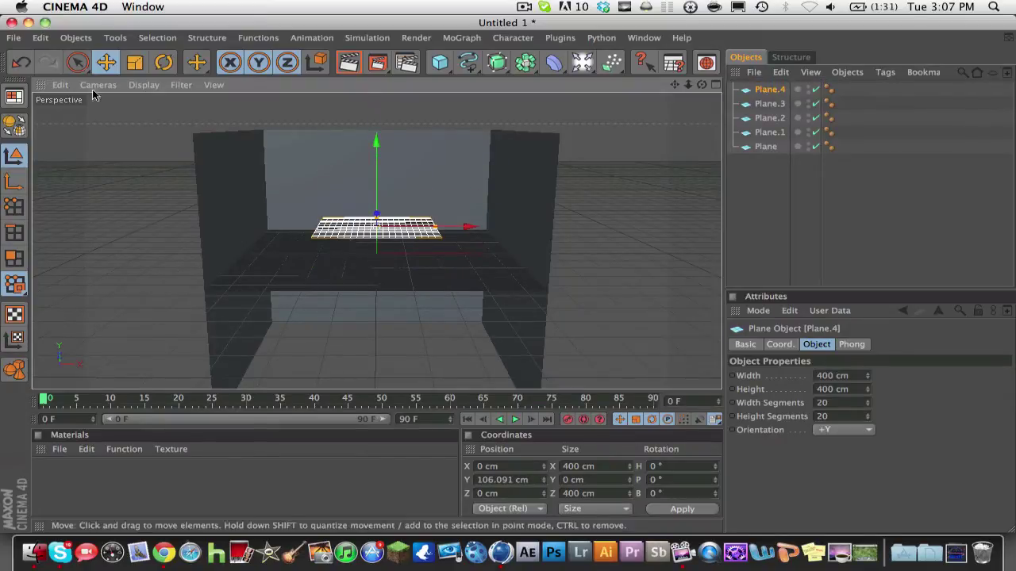
click(132, 63)
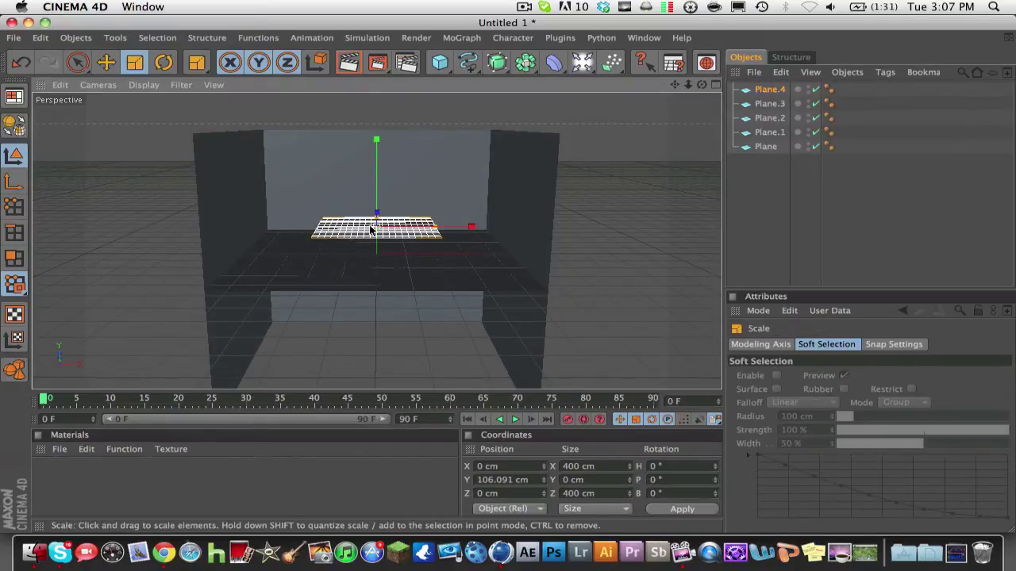
drag(346, 235, 278, 237)
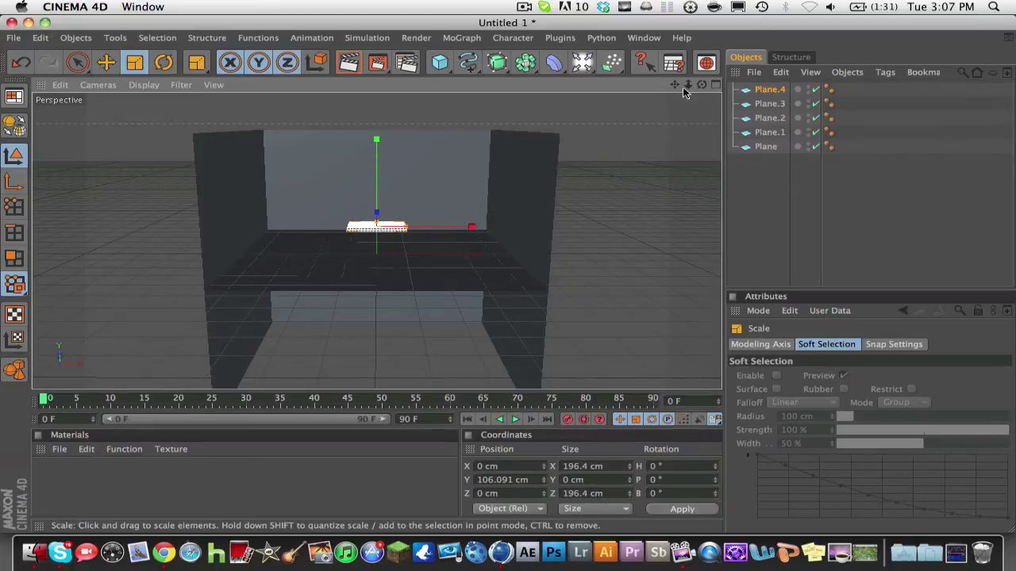
drag(688, 85, 688, 85)
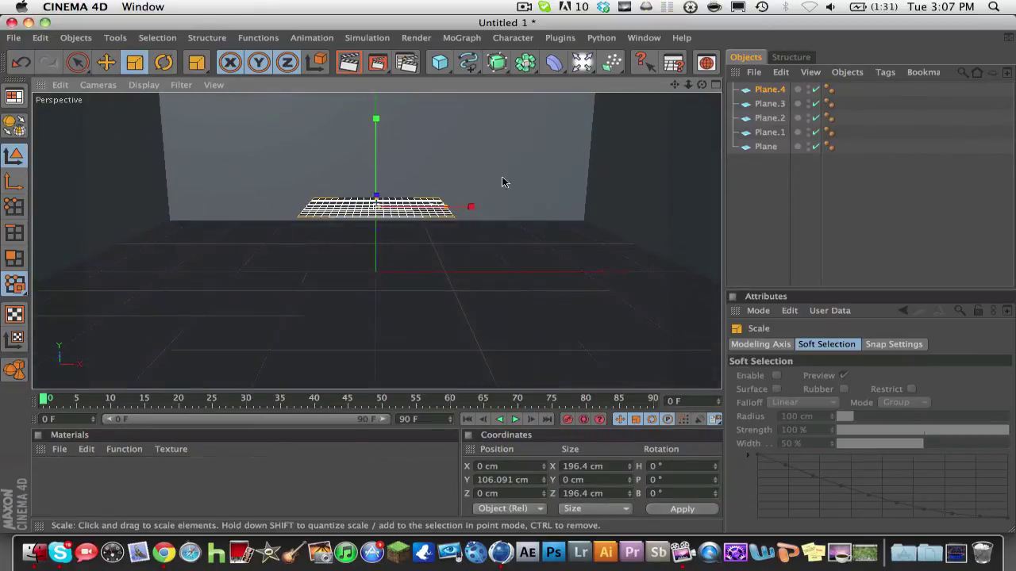
drag(376, 196, 376, 205)
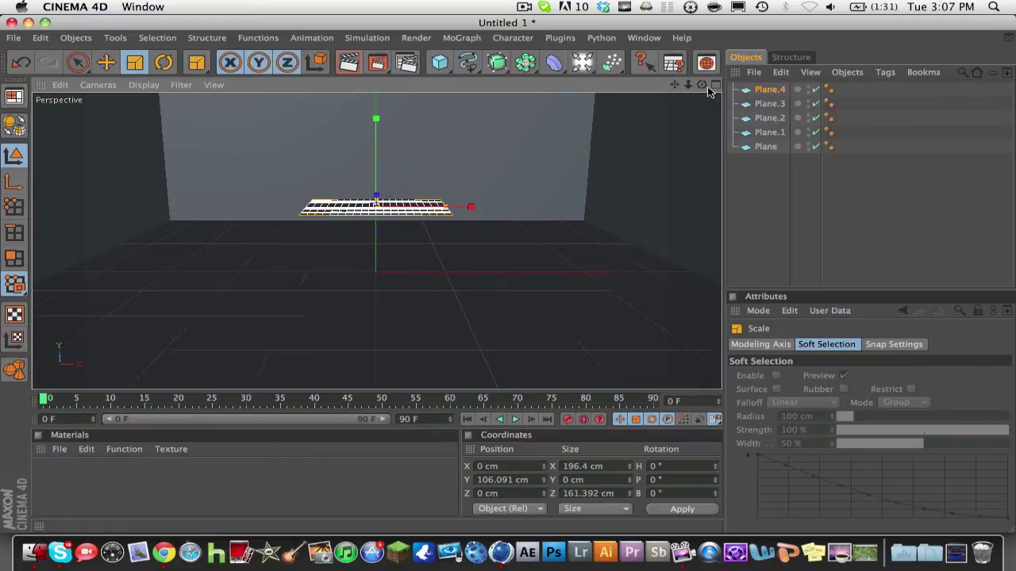
Shrink Plane.4 further to about 163.1 × 102.91 cm with a shallow P -5.355° tilt
key(r)
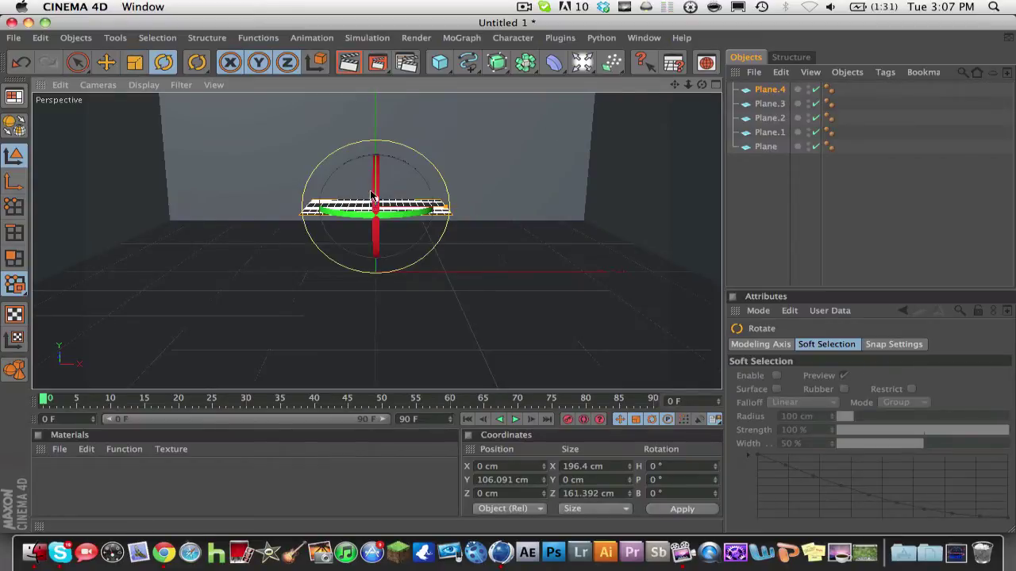
drag(371, 194, 378, 212)
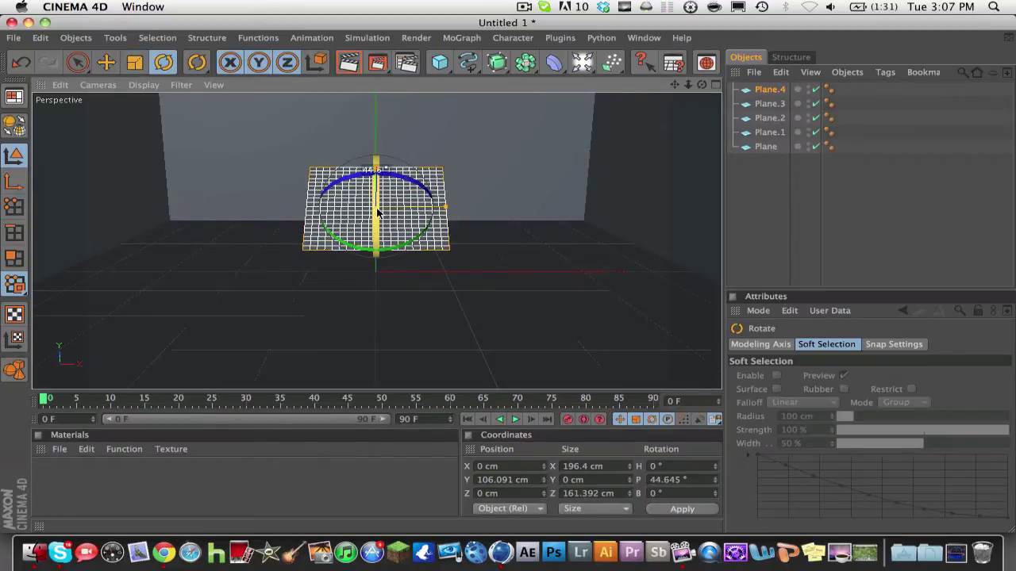
click(135, 62)
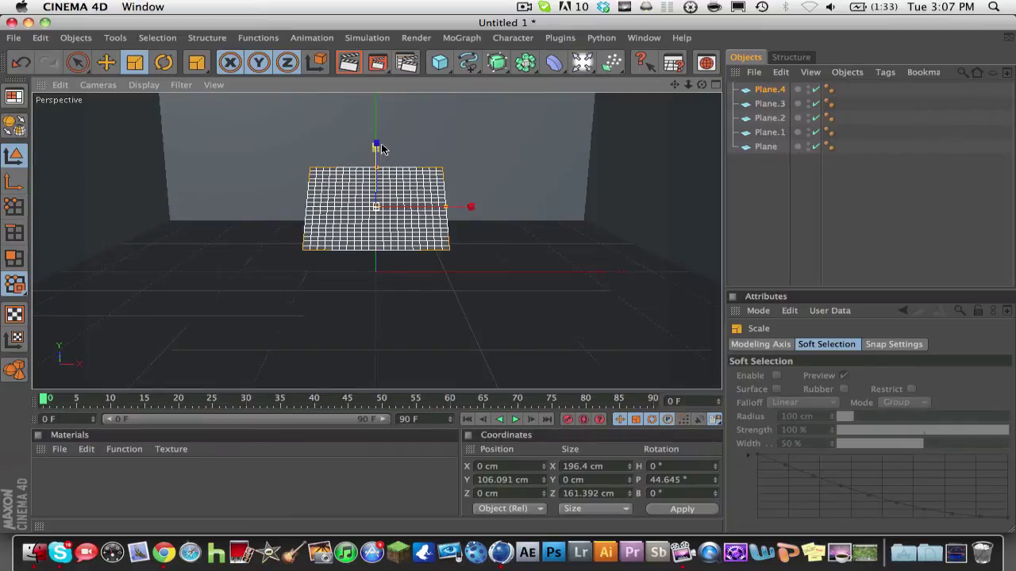
drag(376, 145, 385, 148)
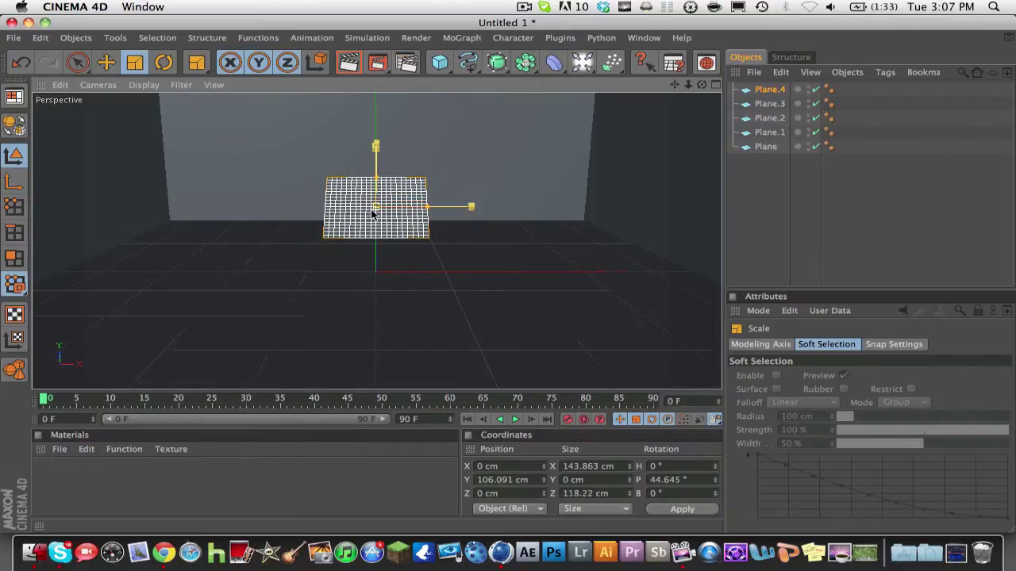
drag(378, 213, 435, 208)
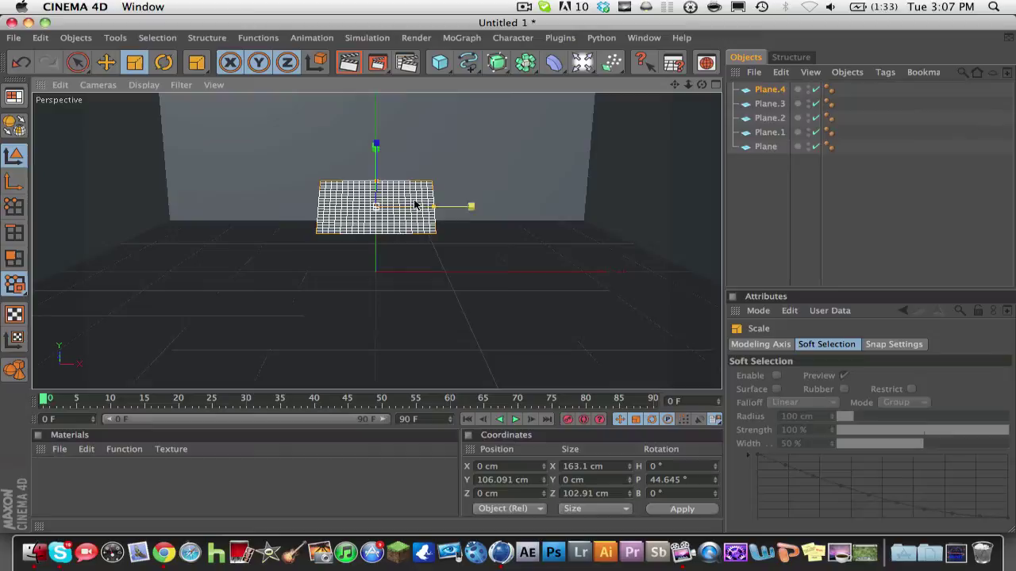
click(164, 63)
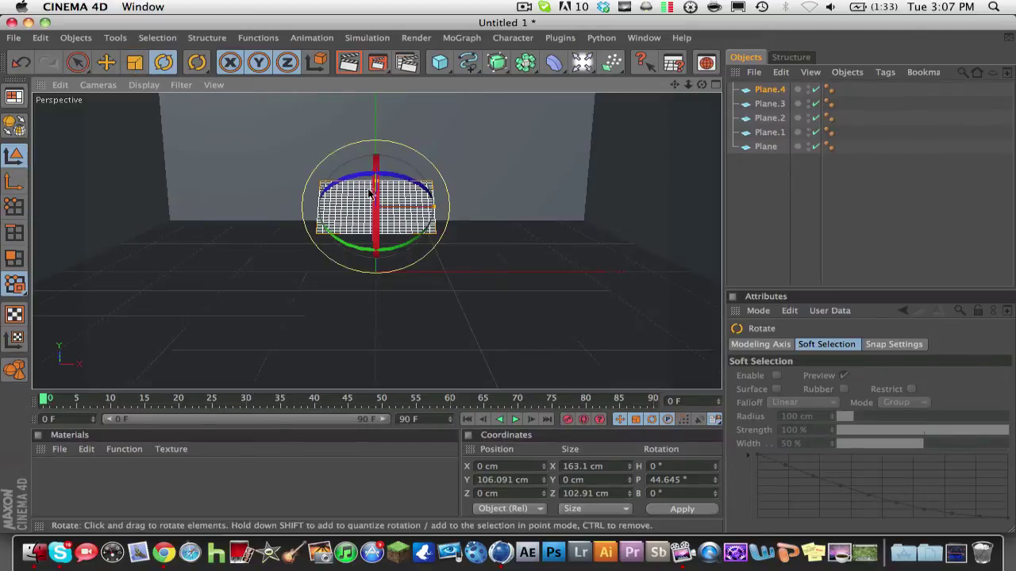
drag(378, 199, 384, 163)
Check the floor's coordinates, then reset Plane.4's pitch to 0°
click(418, 325)
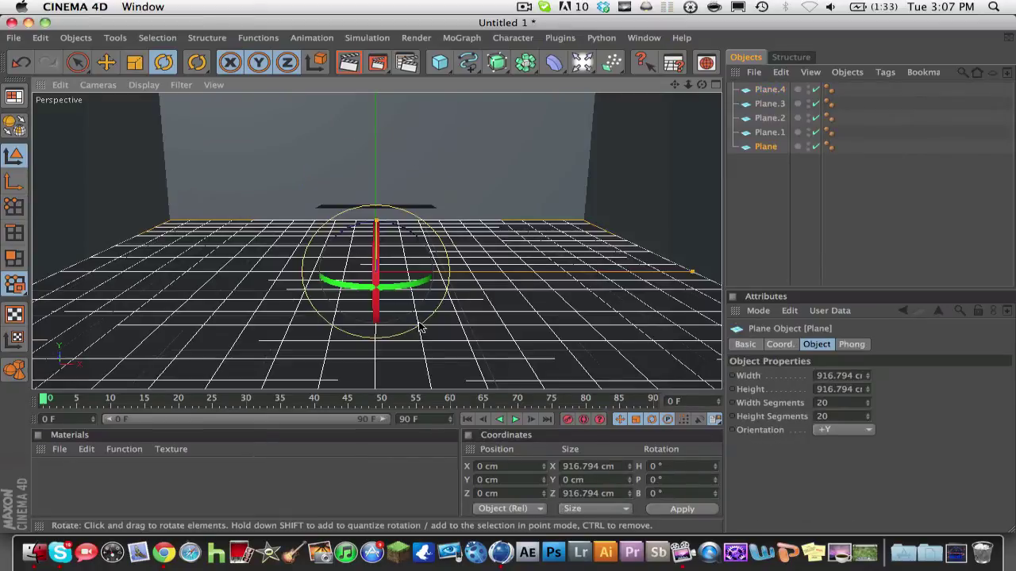
click(789, 345)
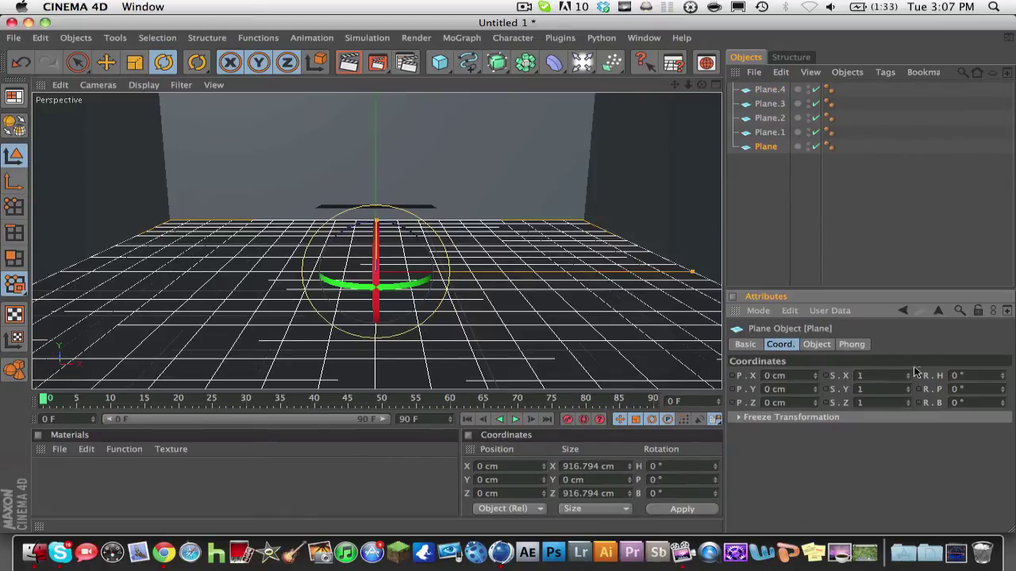
click(770, 90)
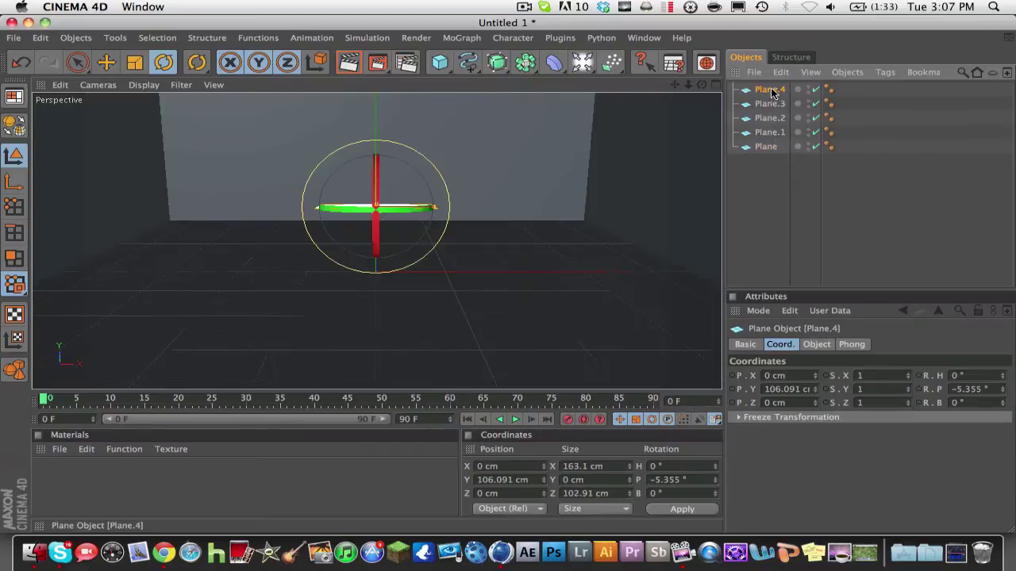
click(992, 389)
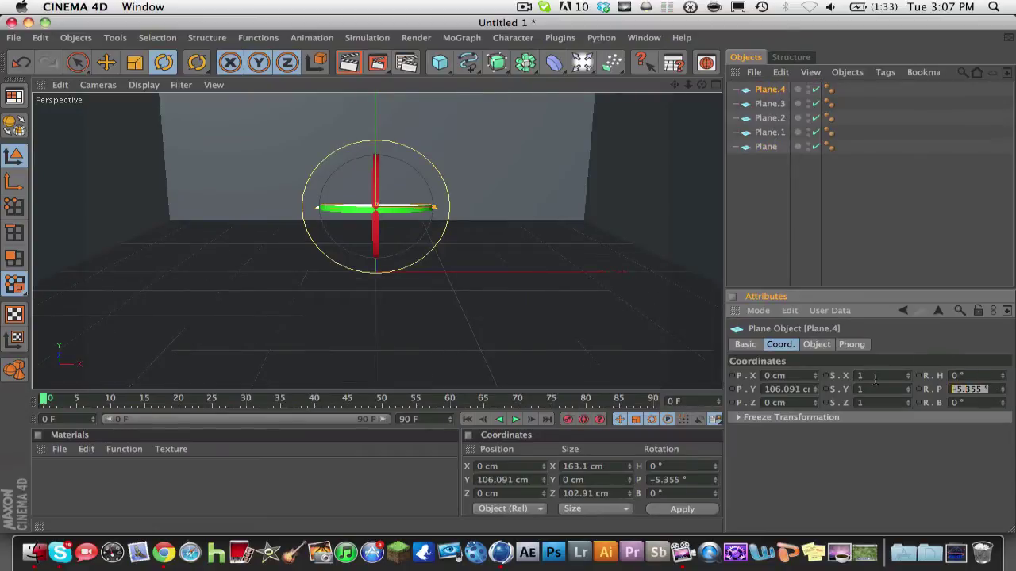
text(0)
key(Return)
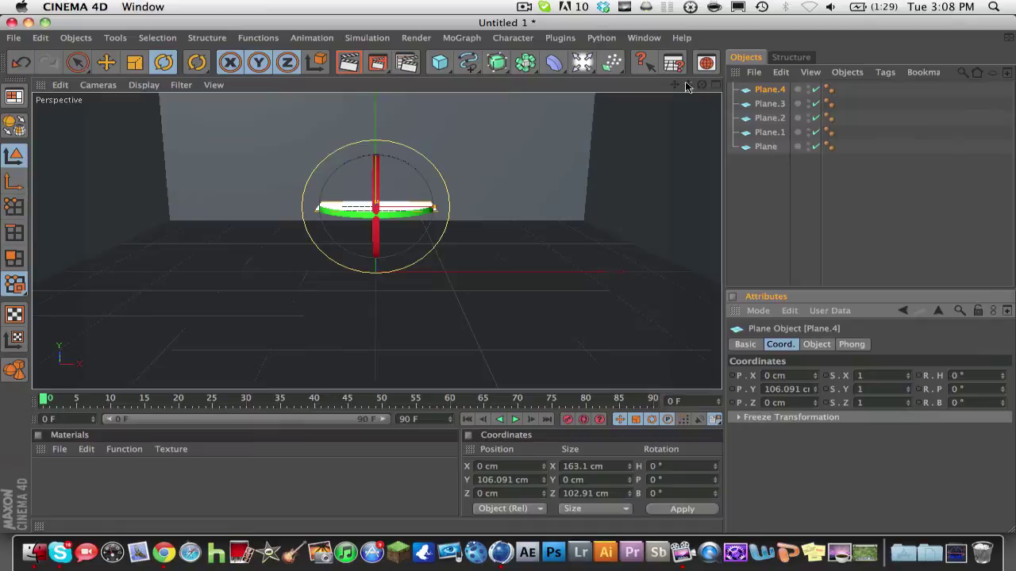
Raise Plane.4 along Y to about 375 cm near the wall tops
drag(687, 87, 697, 86)
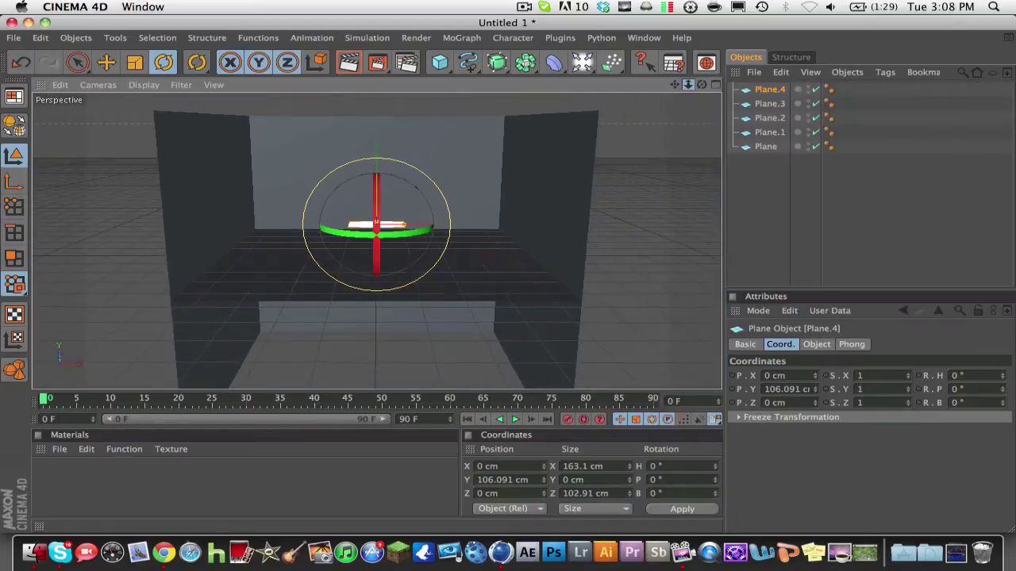
click(774, 196)
click(767, 90)
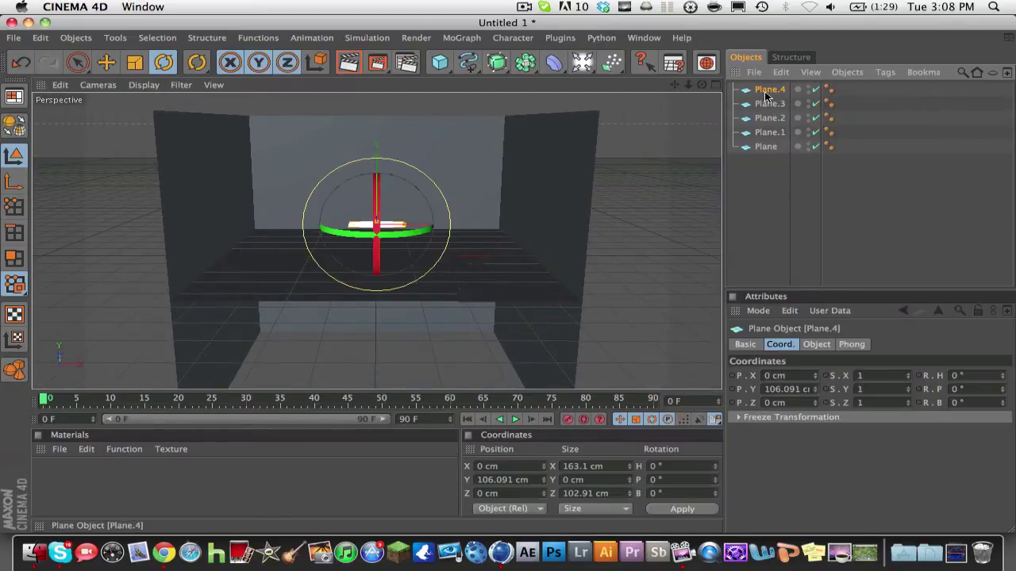
click(106, 67)
drag(374, 141, 374, 131)
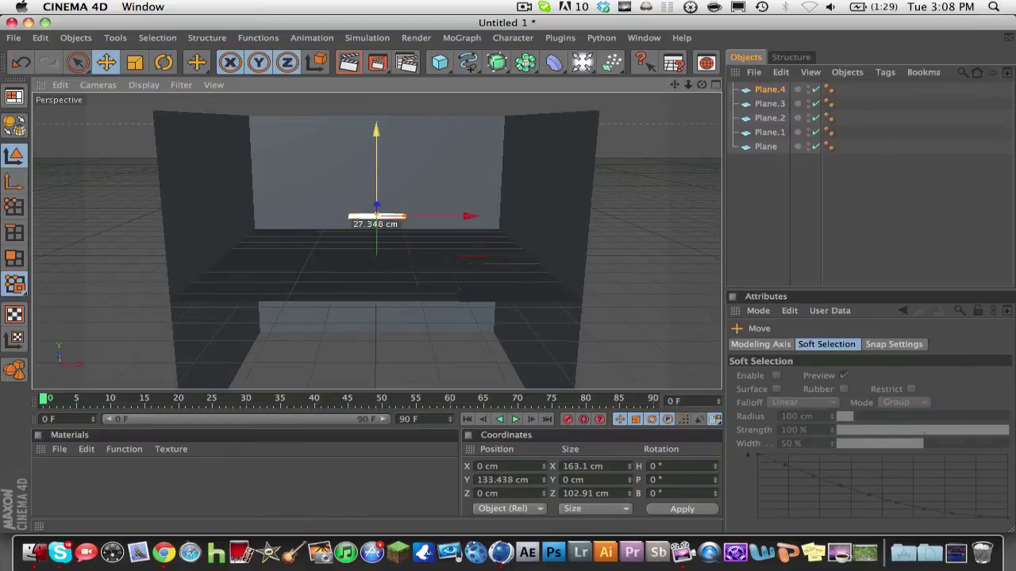
drag(376, 232, 376, 159)
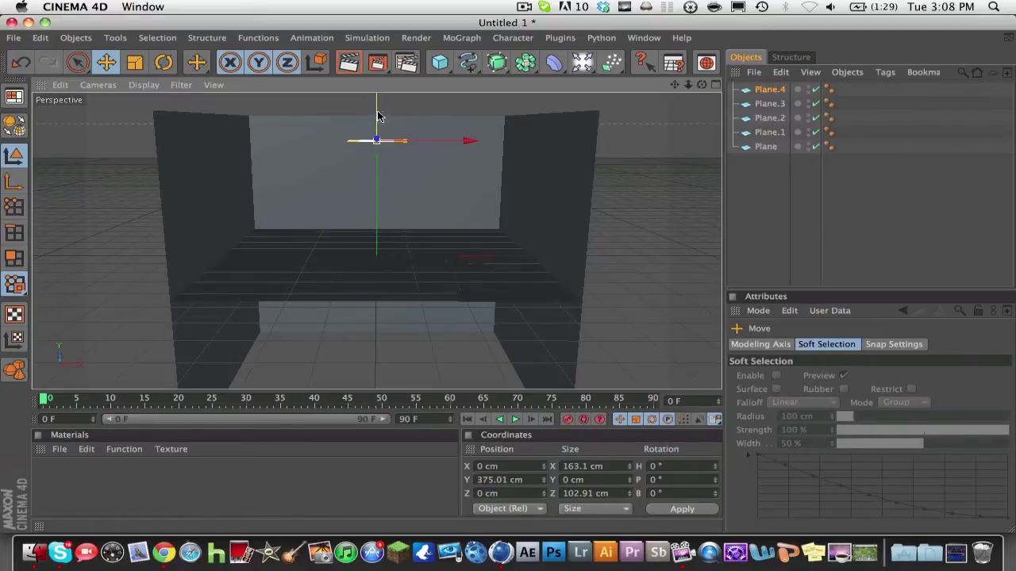
Add a MoGraph Cloner and place Plane.4 under it as the cloned object
click(445, 40)
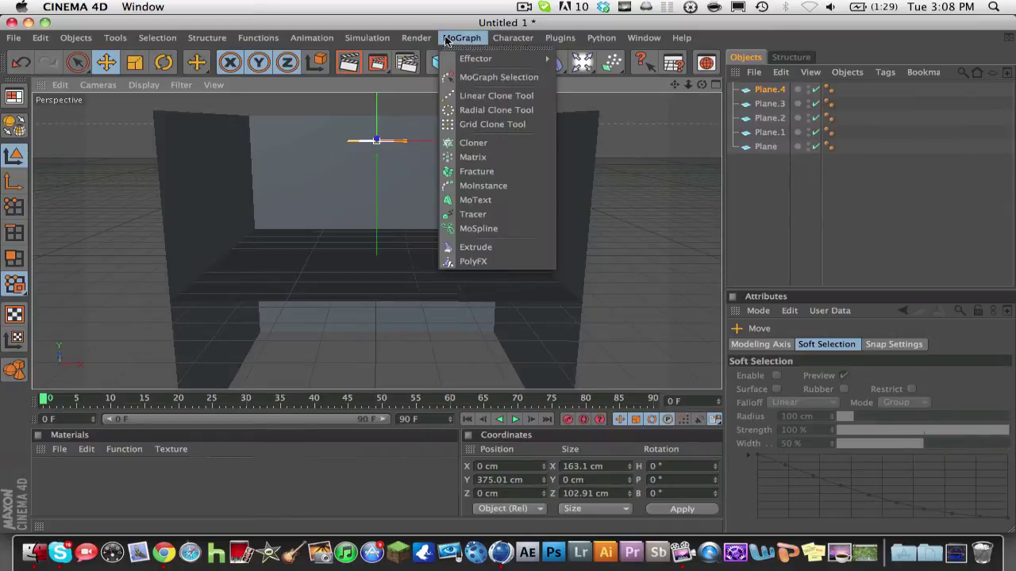
click(473, 143)
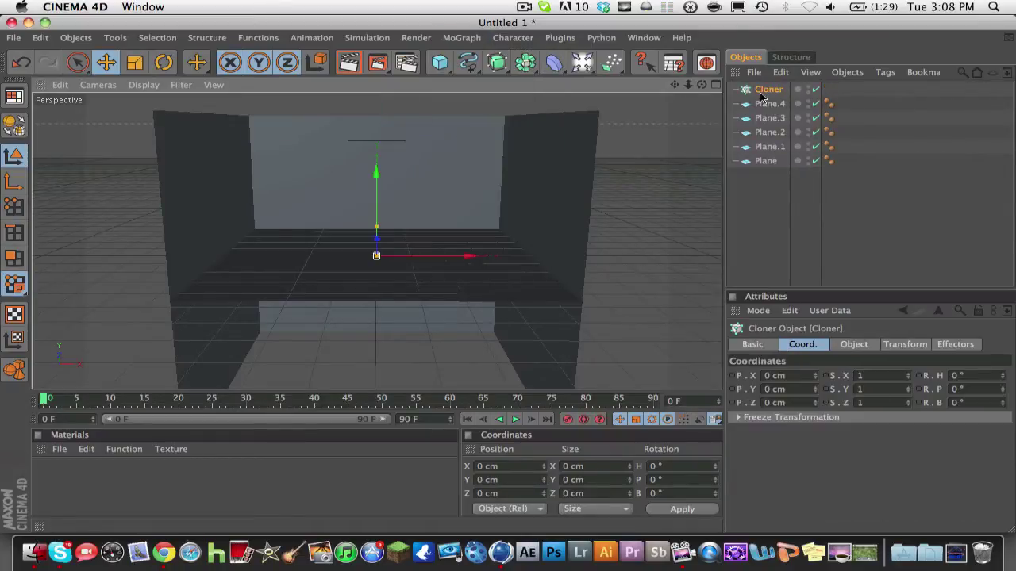
drag(769, 105, 765, 92)
click(765, 92)
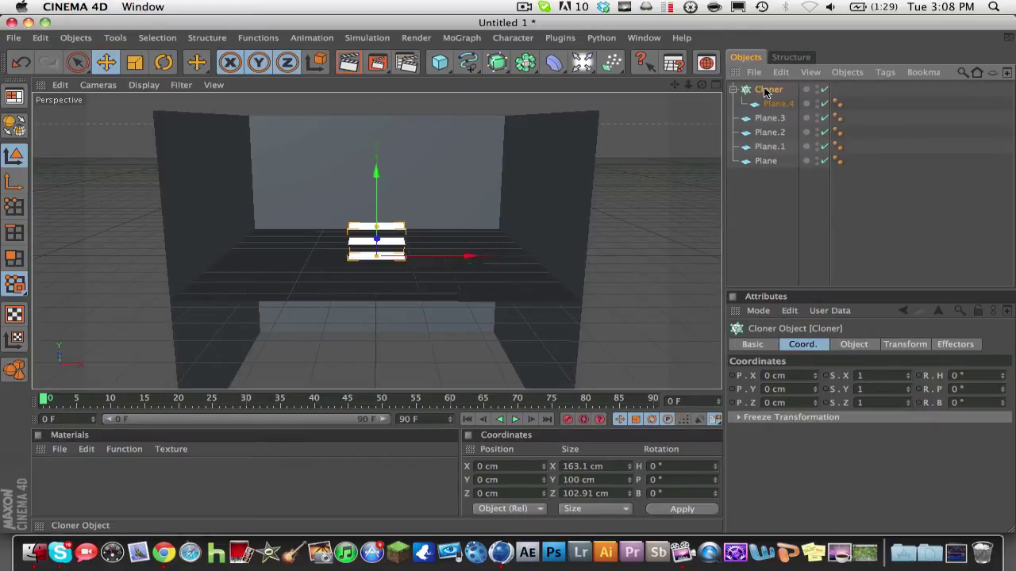
Switch the cloner to Grid Array, adjust its counts, and raise it to about 185 cm
click(852, 343)
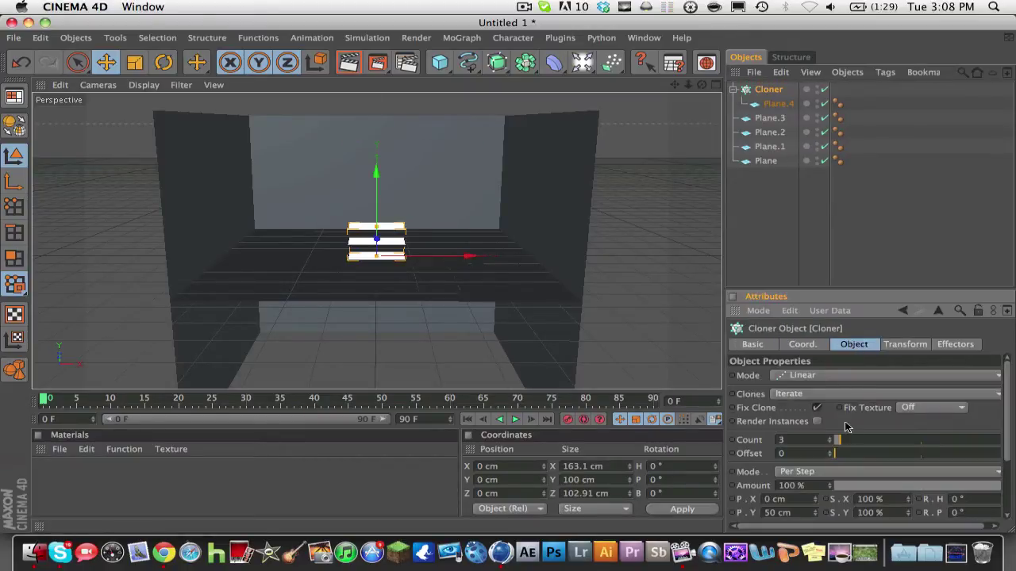
click(834, 377)
click(821, 432)
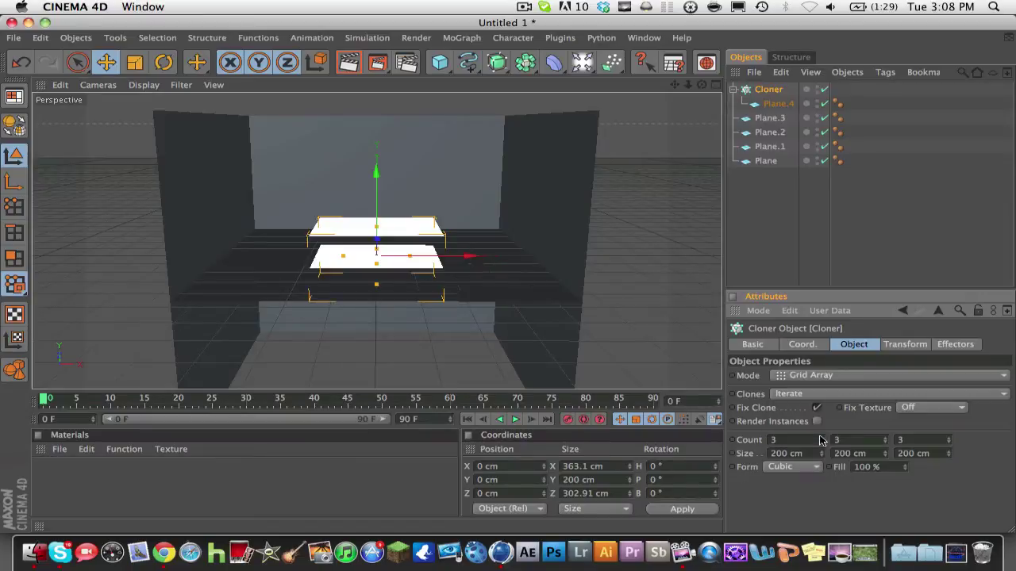
click(949, 443)
click(948, 443)
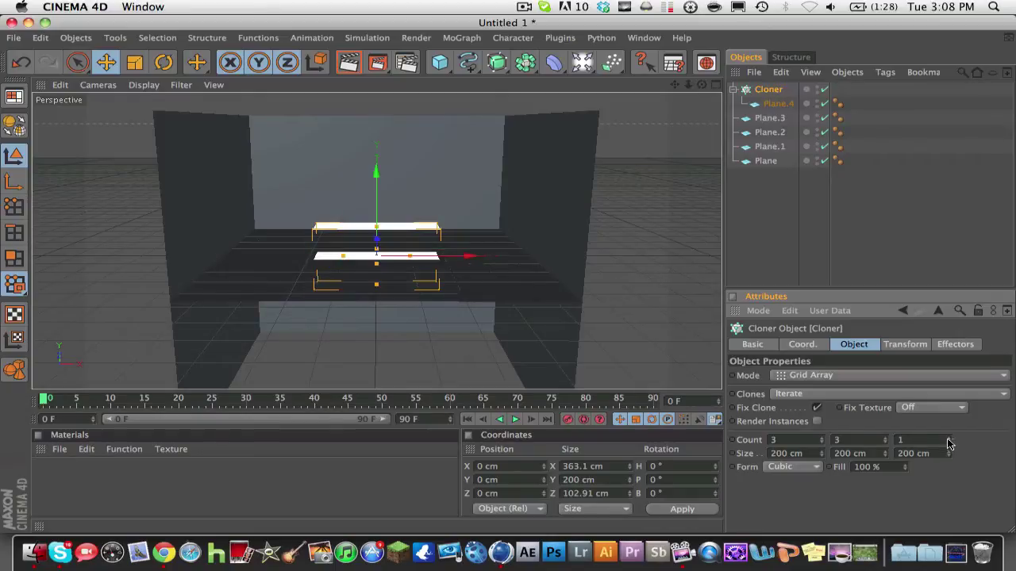
key(super+z)
key(super+z)
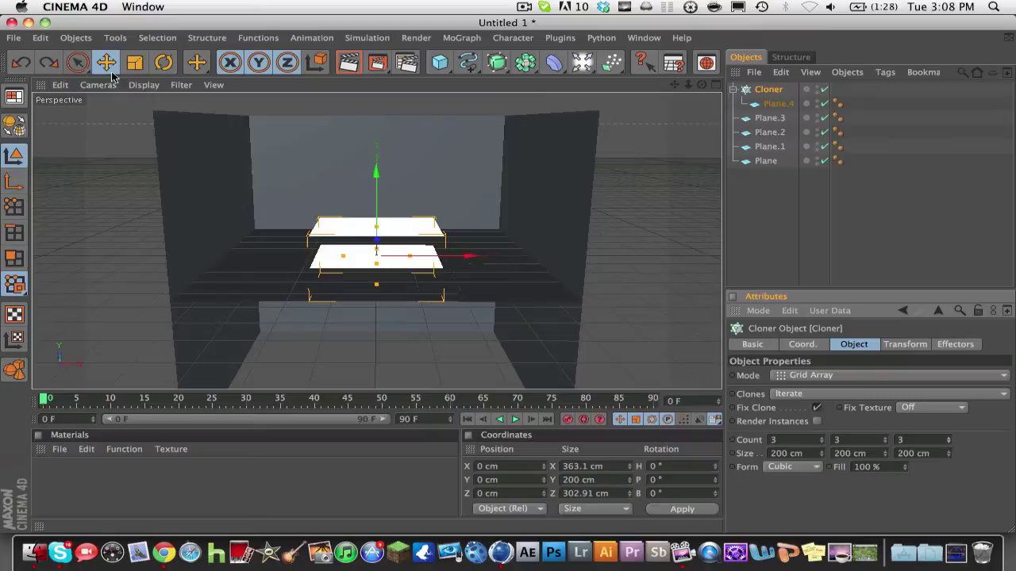
drag(376, 171, 376, 117)
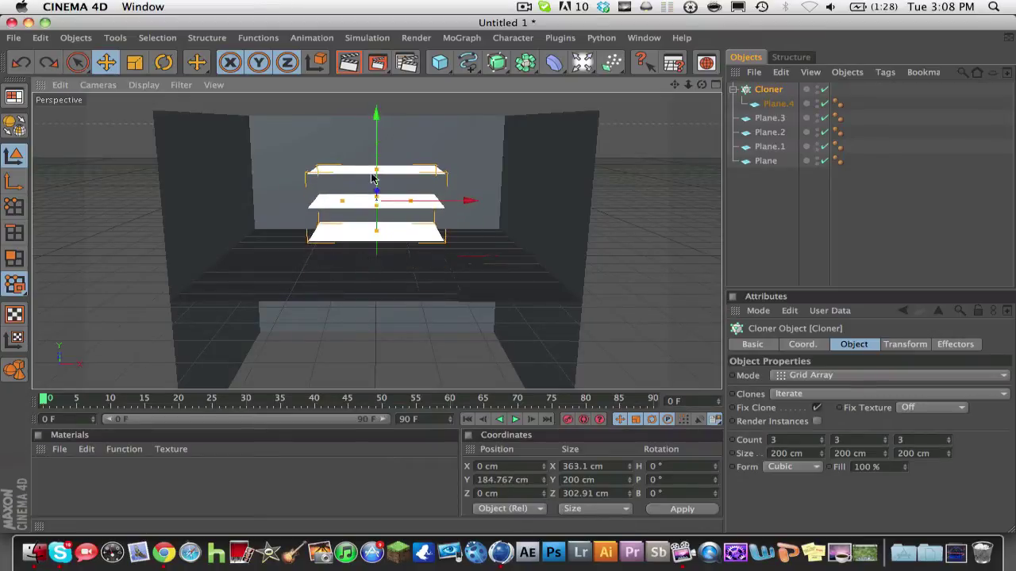
click(886, 443)
Set the cloner to 5×1×5 clones over 848×903 cm and lift it to Y 464.5 cm
click(886, 443)
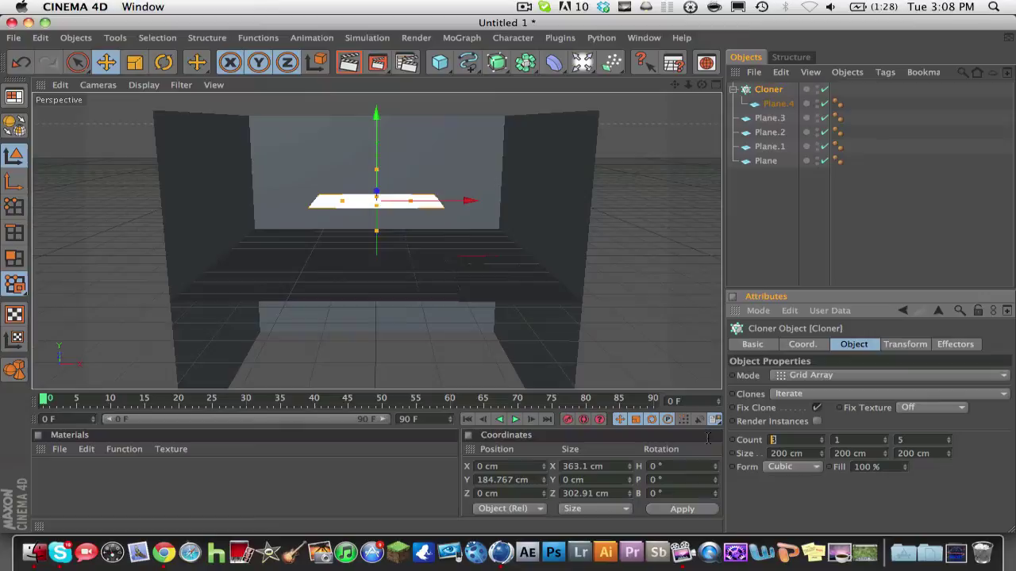
mouse_move(822, 455)
mouse_down()
mouse_move(877, 455)
mouse_move(829, 455)
mouse_up()
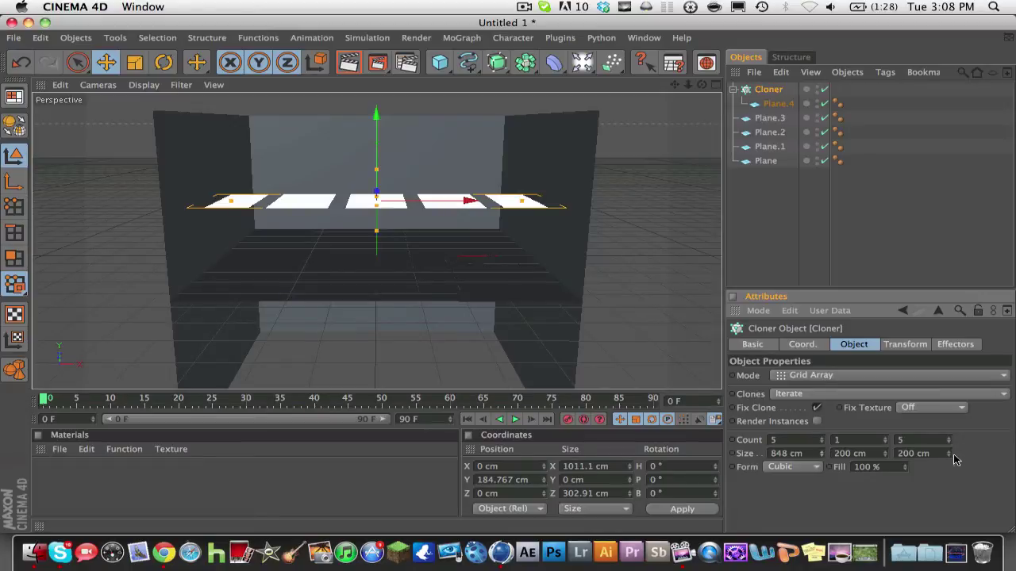
mouse_move(947, 453)
mouse_down()
mouse_move(984, 453)
mouse_move(950, 458)
mouse_up()
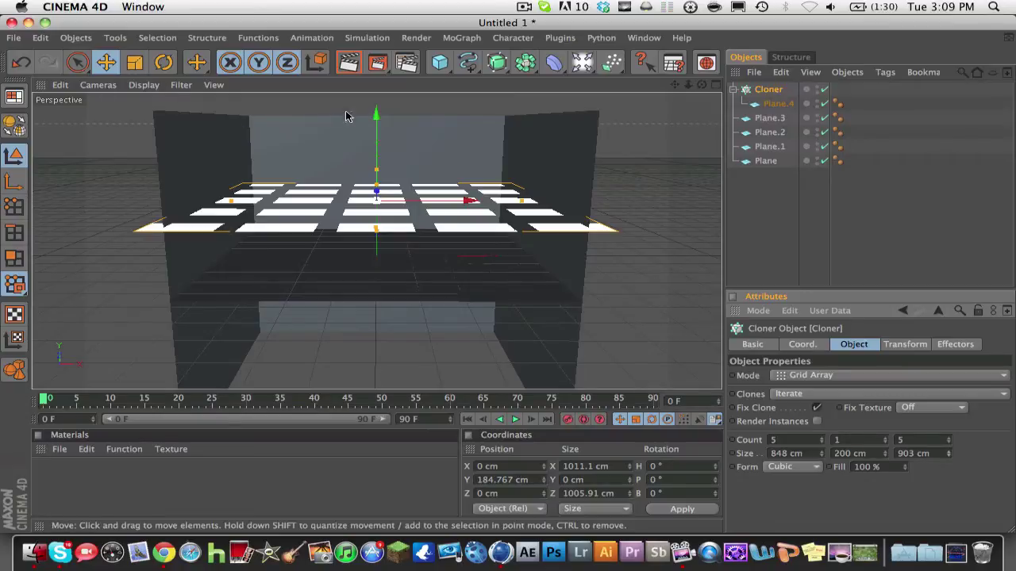
drag(379, 129, 377, 52)
drag(349, 220, 349, 220)
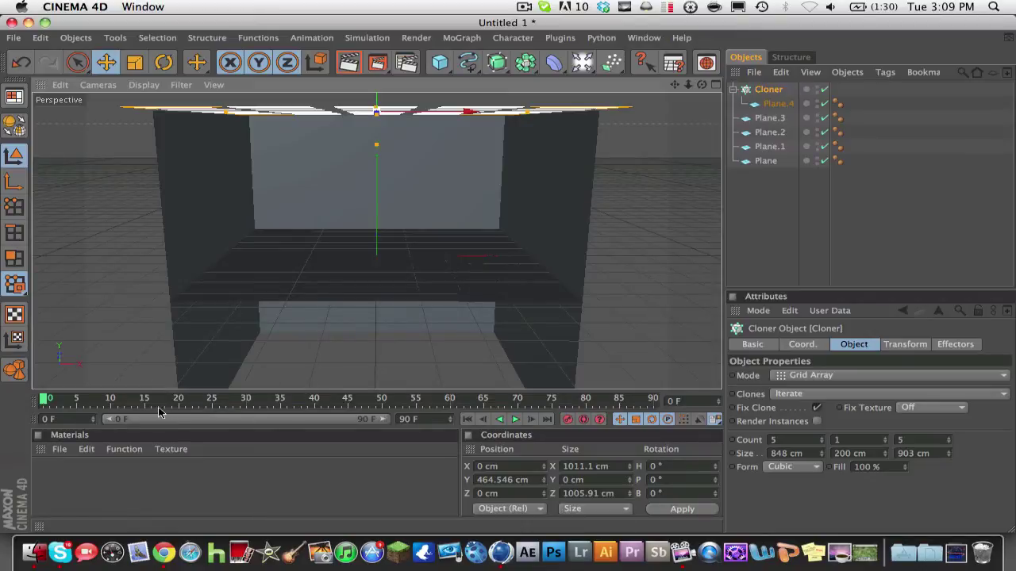
Create a new material Mat and set its colour to mid grey (178)
click(70, 450)
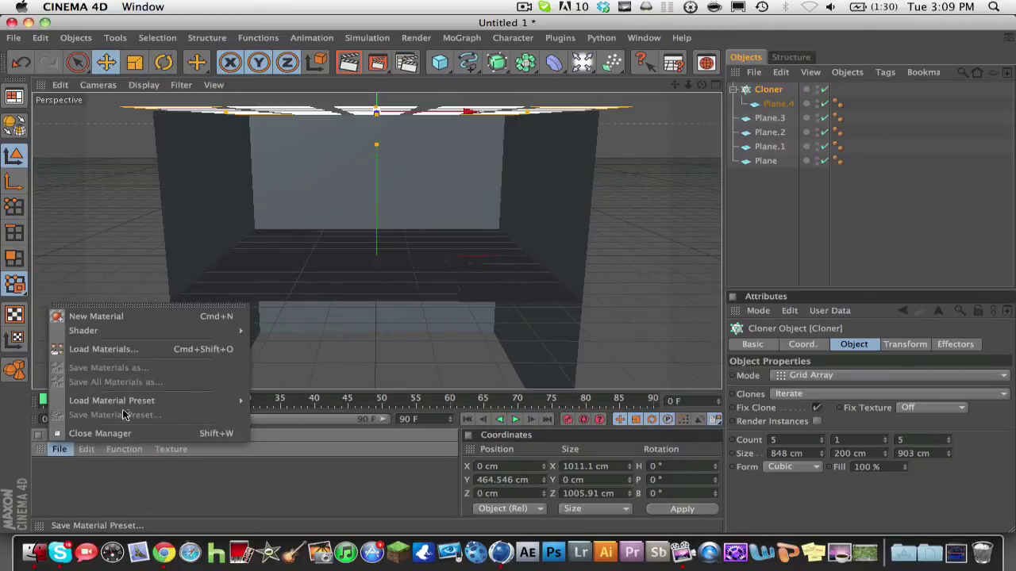
mouse_move(151, 332)
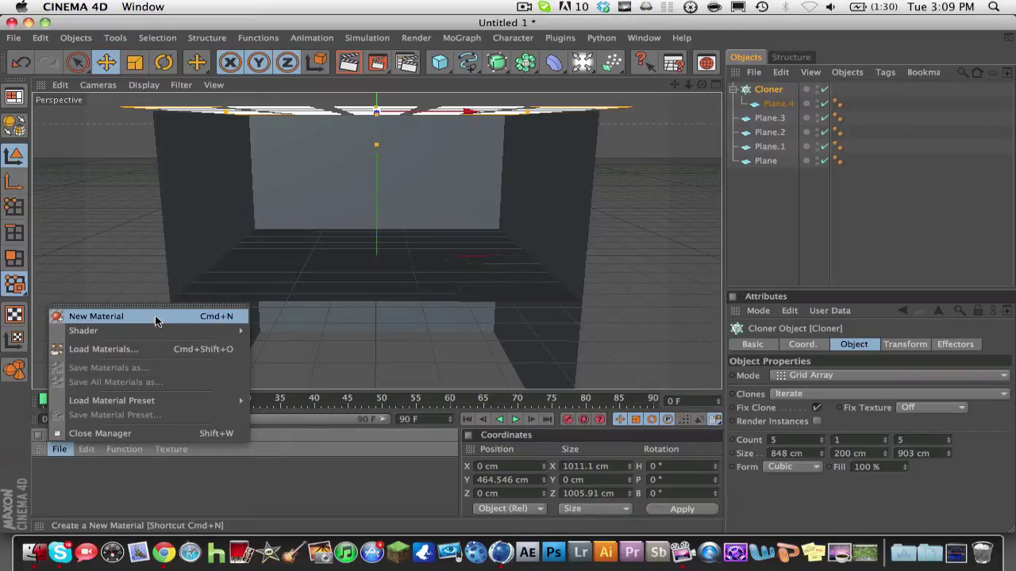
click(155, 316)
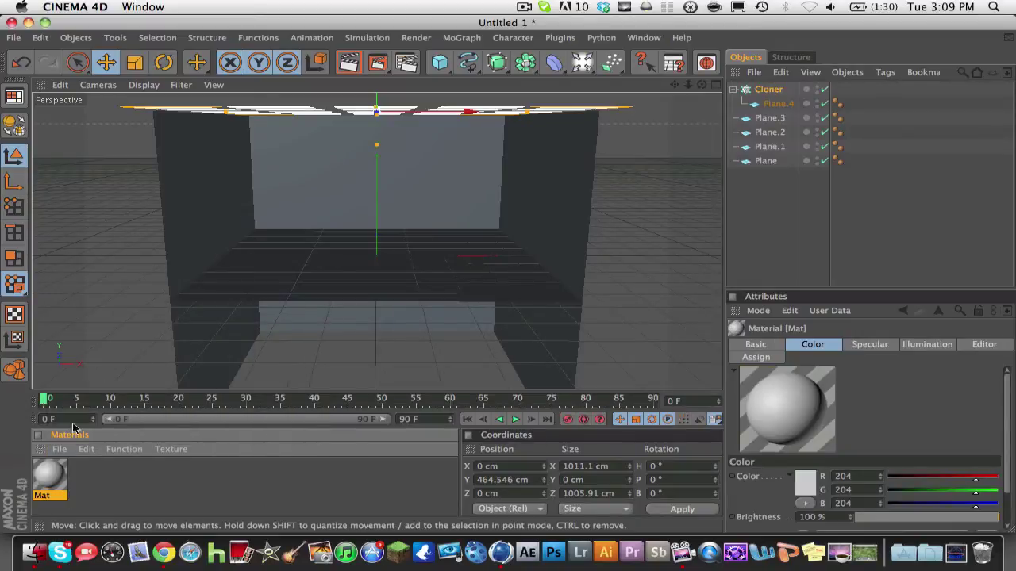
double_click(47, 483)
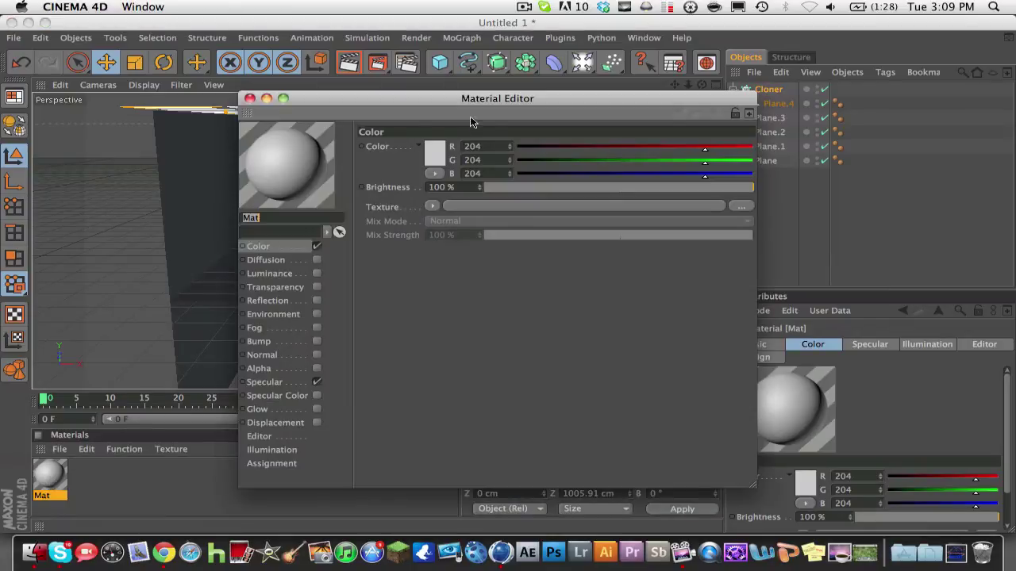
click(437, 152)
drag(358, 149, 344, 133)
click(412, 211)
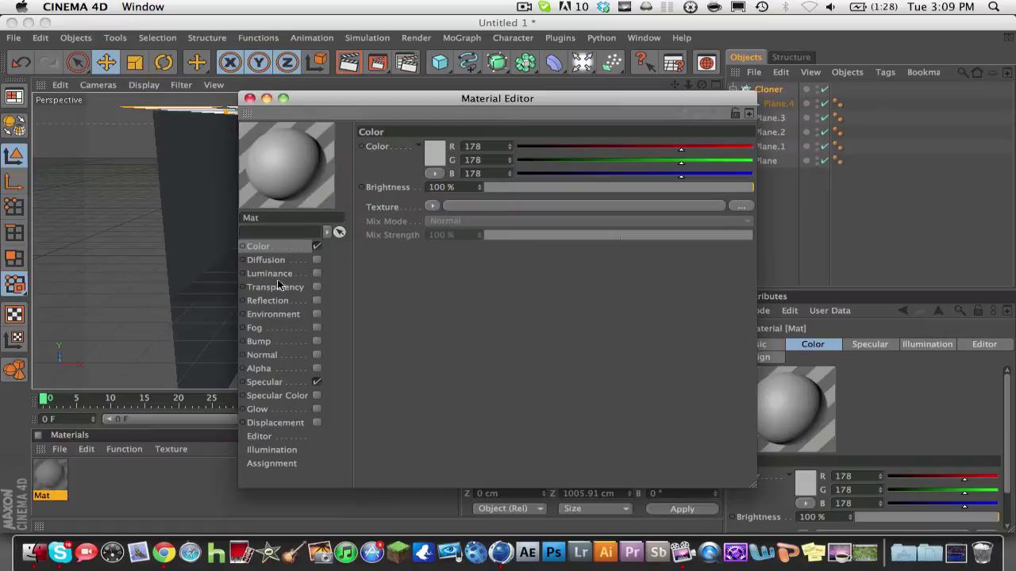
Enable Mat's reflection with a faint 2% brightness and 10% blurriness
click(268, 300)
click(316, 301)
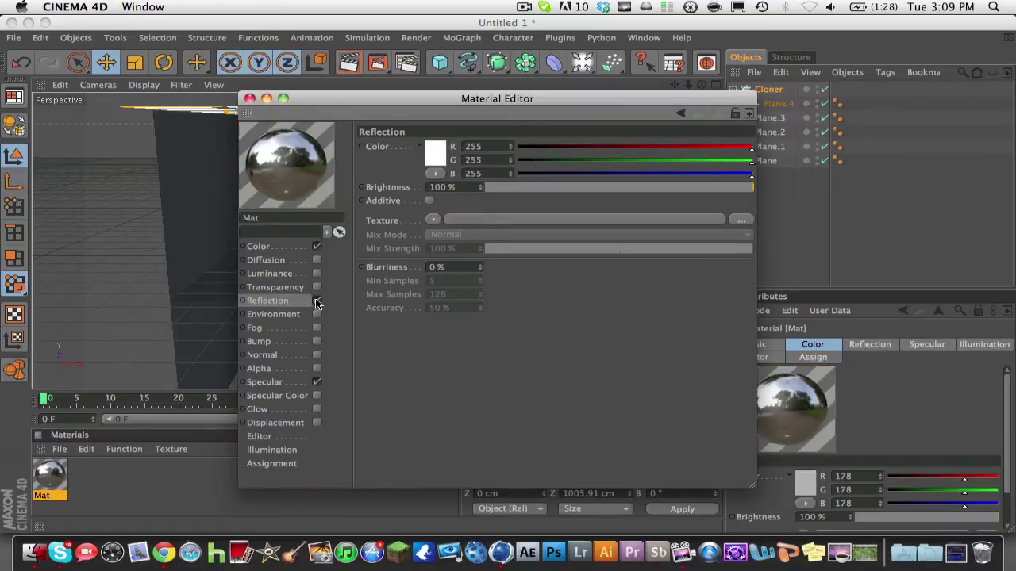
click(494, 187)
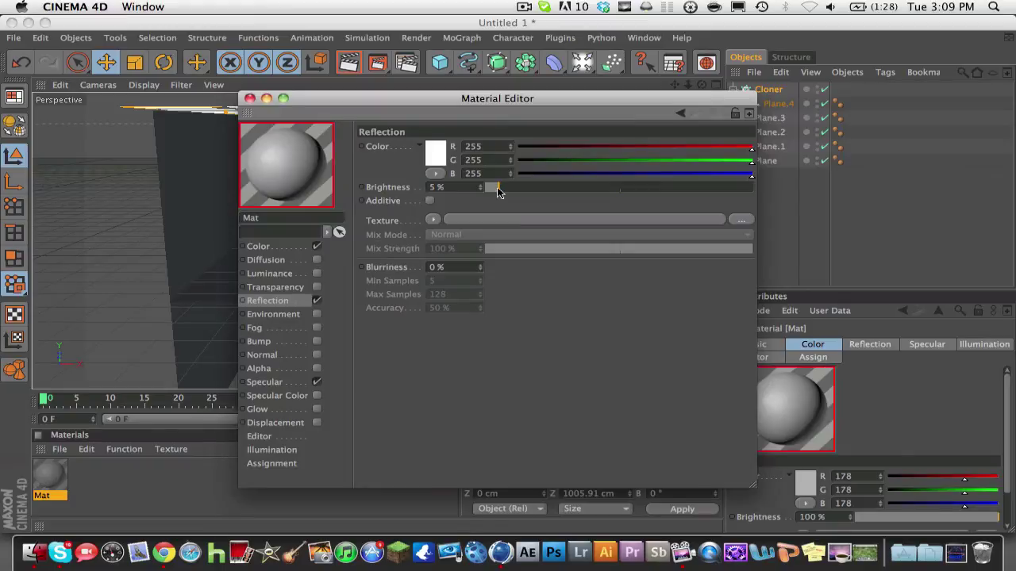
drag(447, 268, 381, 266)
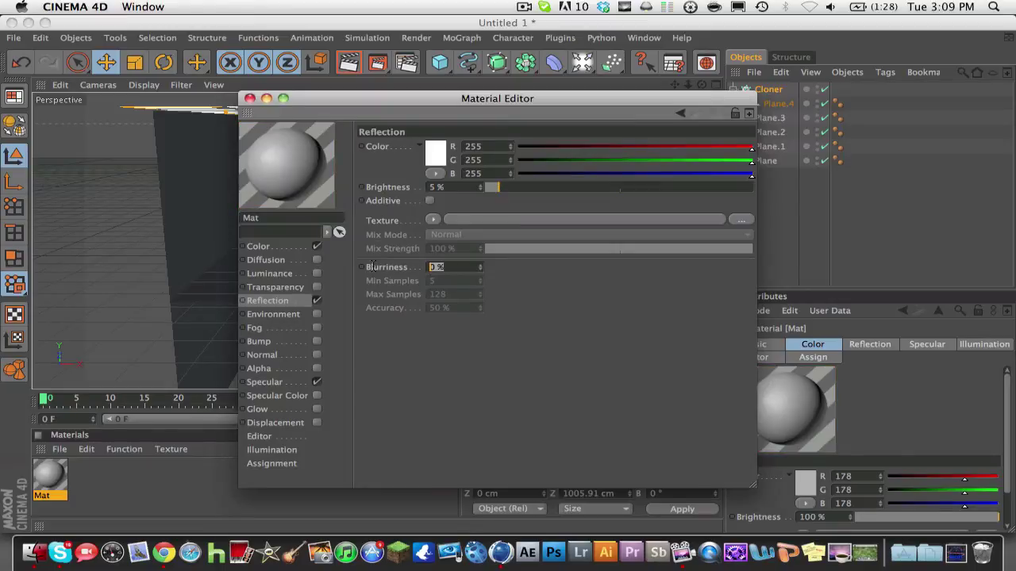
text(5)
key(Return)
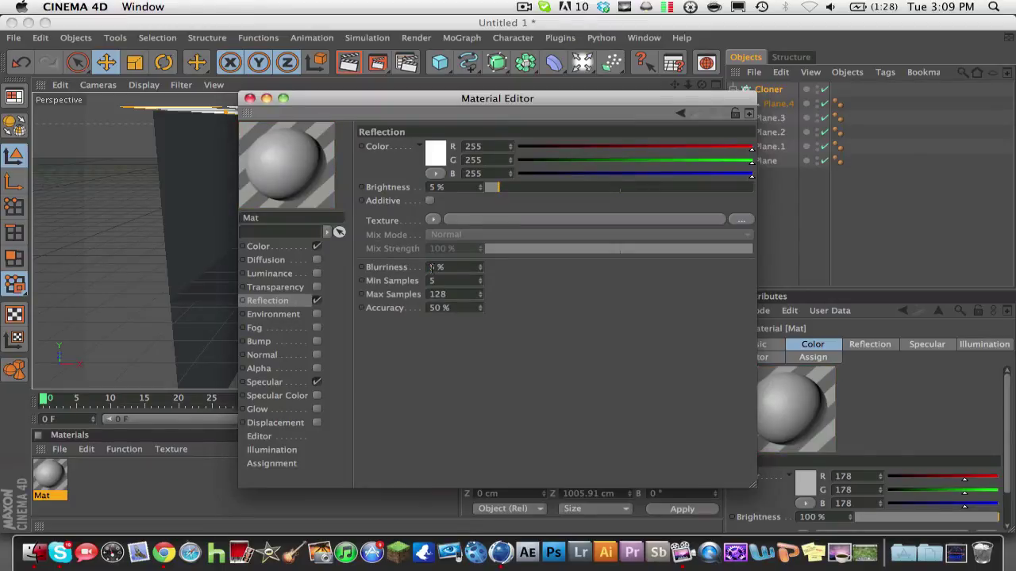
key(Return)
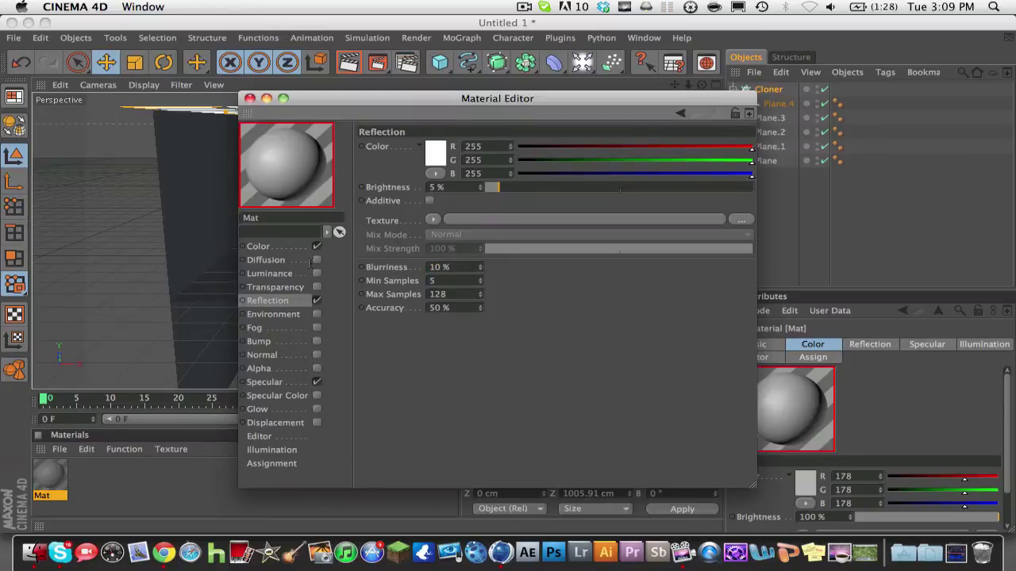
click(480, 189)
click(481, 189)
click(250, 98)
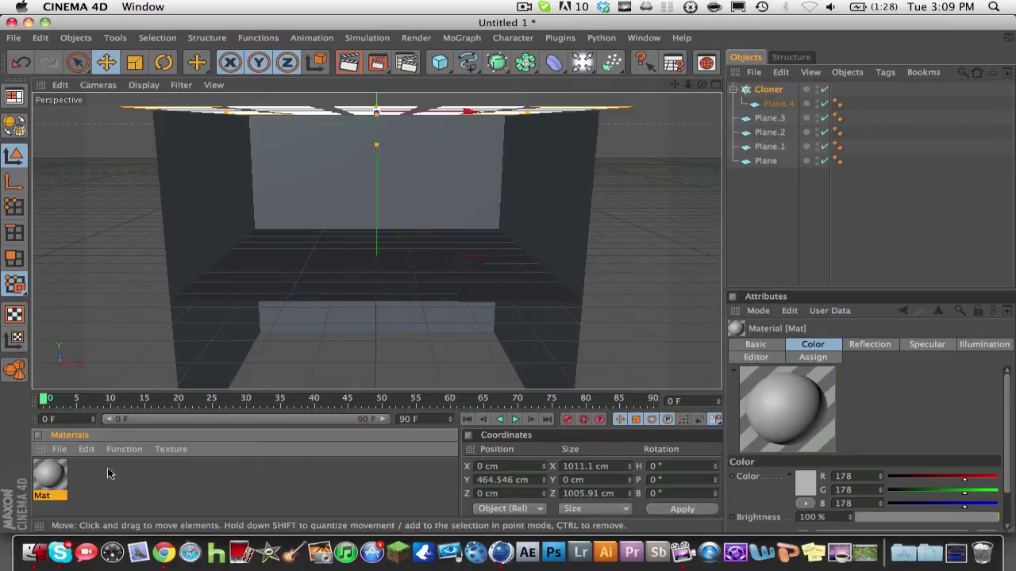
Apply Mat to the floor and the back, left and right walls
drag(235, 190, 310, 184)
drag(49, 474, 202, 216)
drag(50, 489, 280, 294)
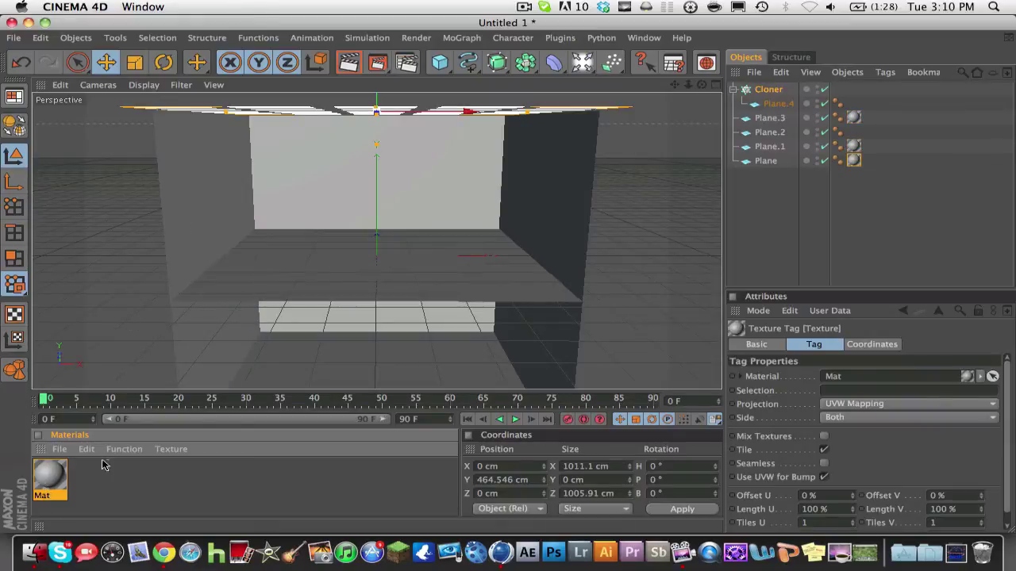
drag(54, 479, 532, 211)
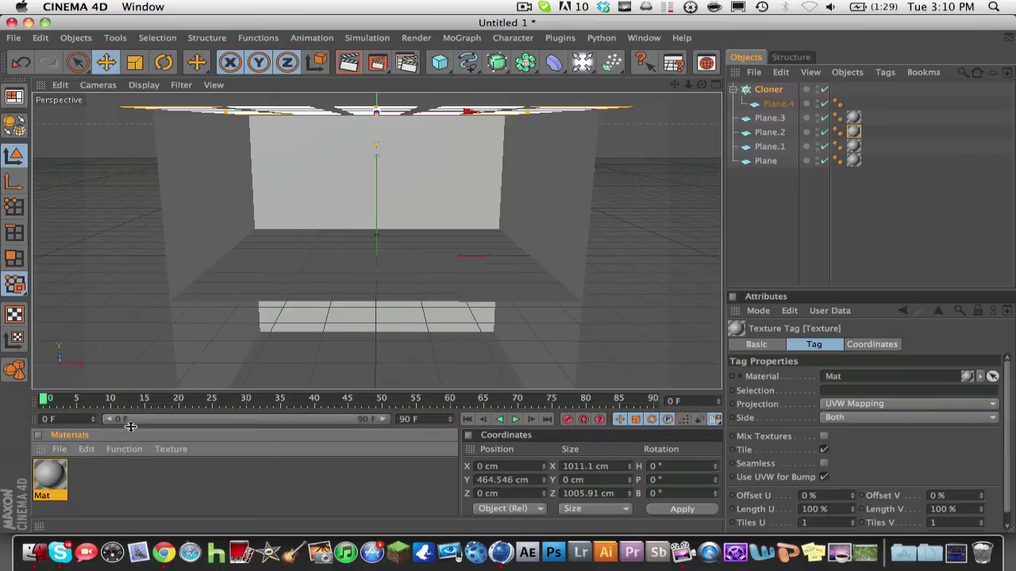
Create a self-lit Mat.1 with 200% luminance and apply it to the ceiling-panel Cloner
click(68, 450)
click(210, 317)
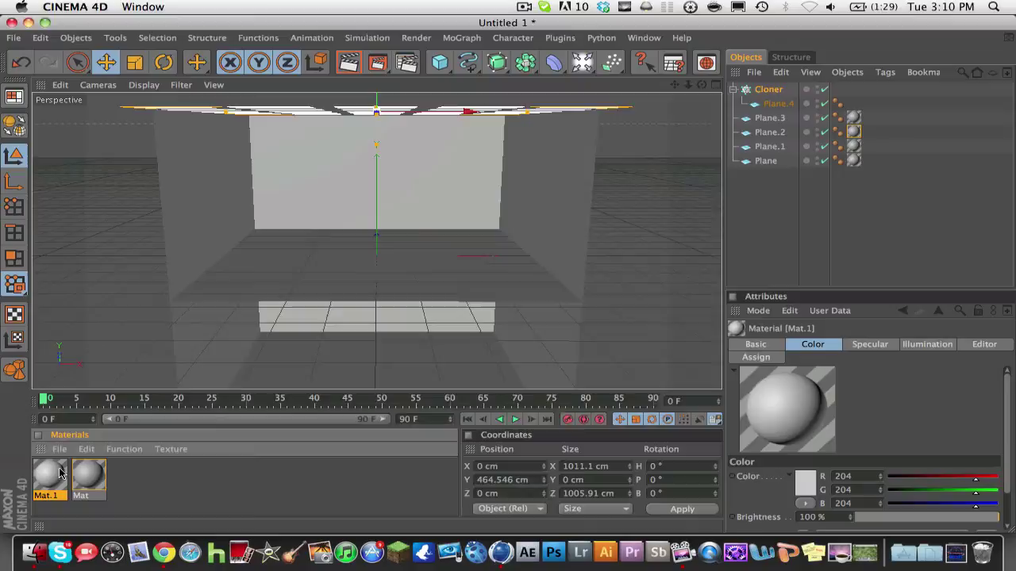
double_click(57, 475)
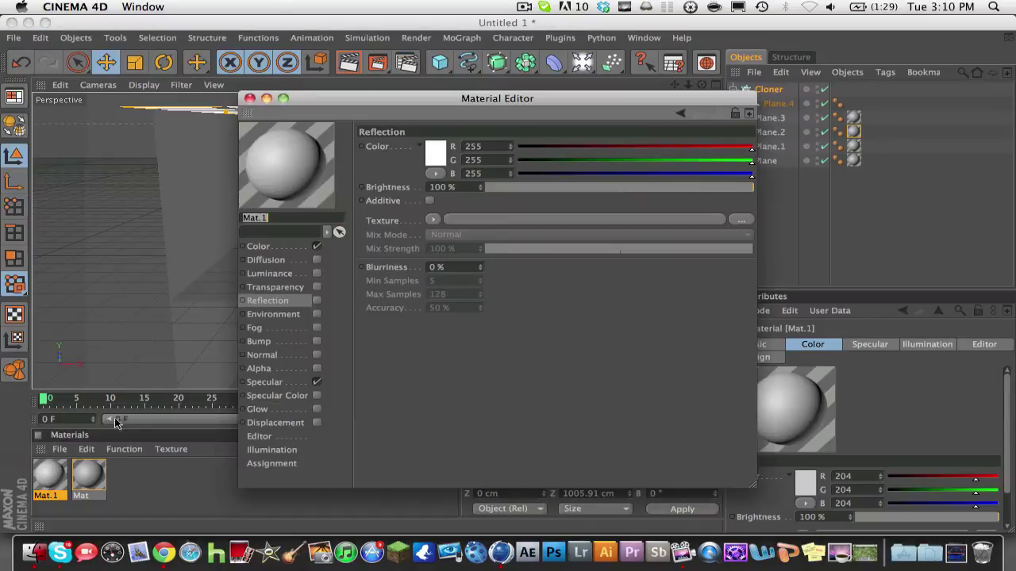
click(315, 274)
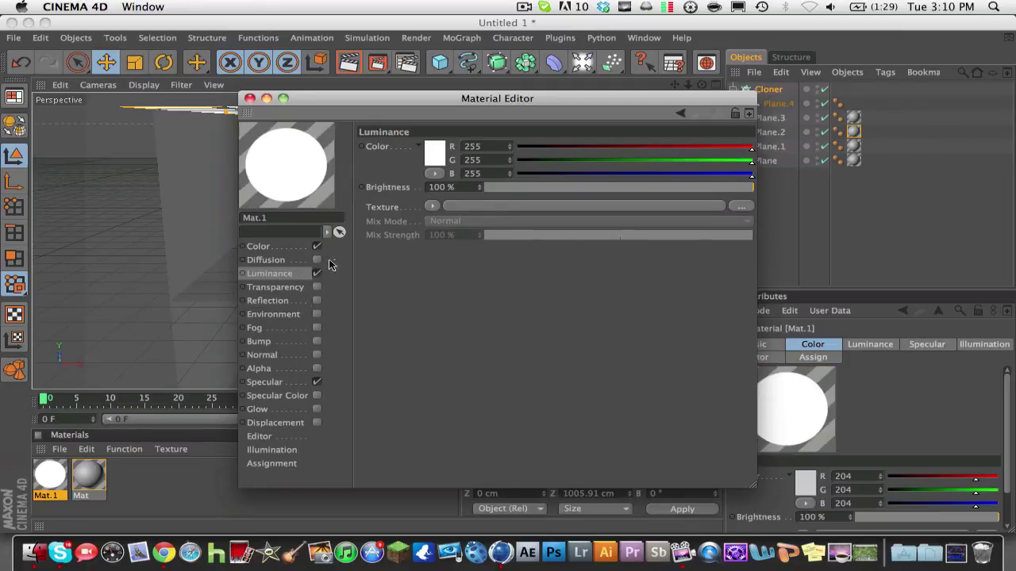
click(449, 188)
text(200)
key(Return)
click(250, 98)
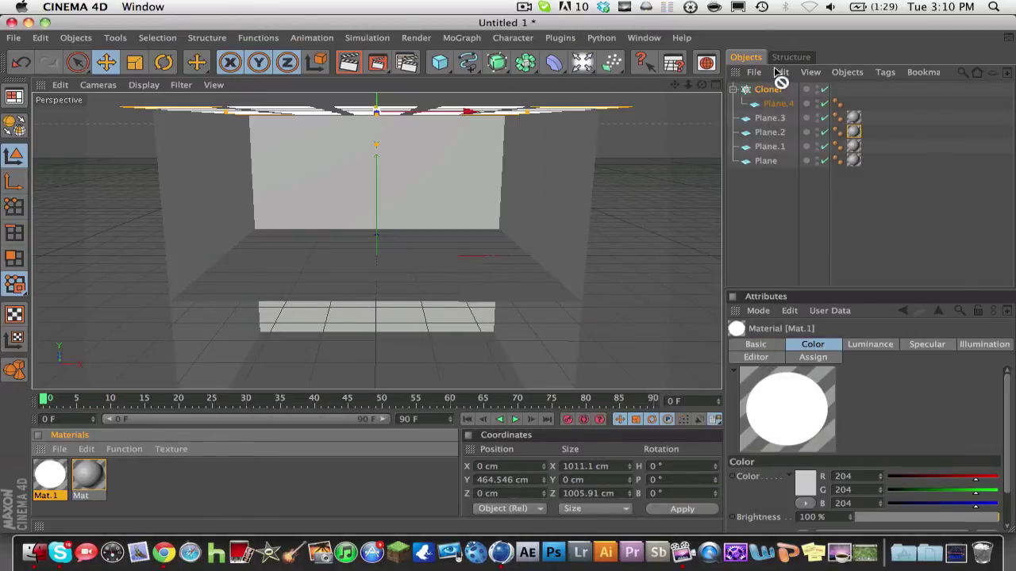
drag(771, 89, 770, 92)
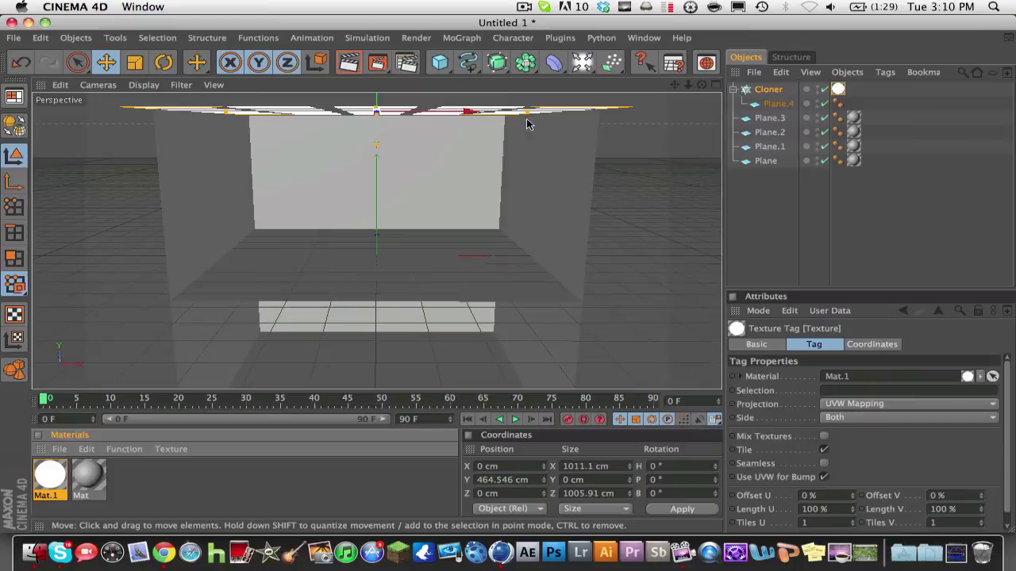
Add a Global Illumination effect in Render Settings (IR Still Image, 100% primary intensity)
click(405, 69)
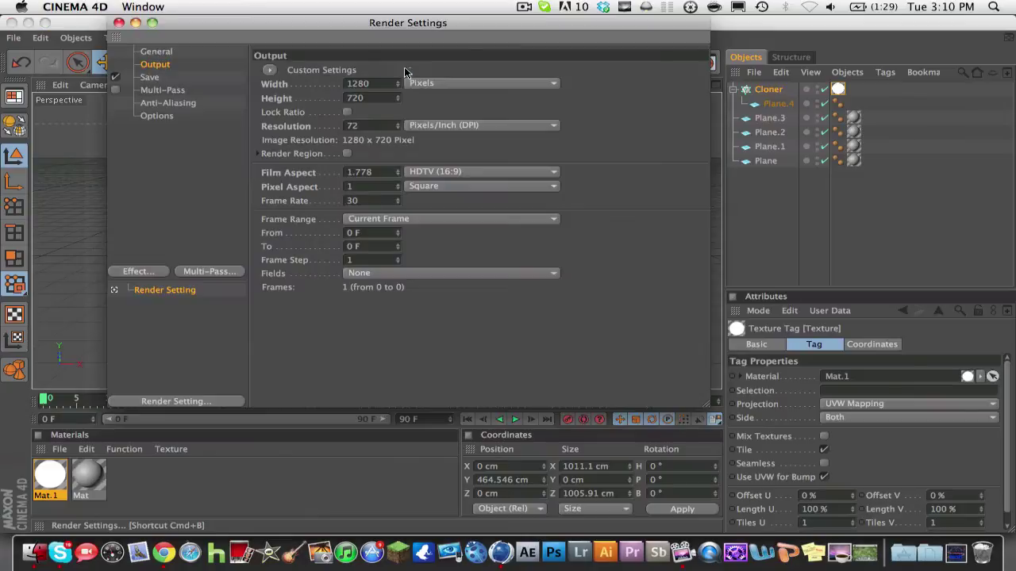
click(132, 25)
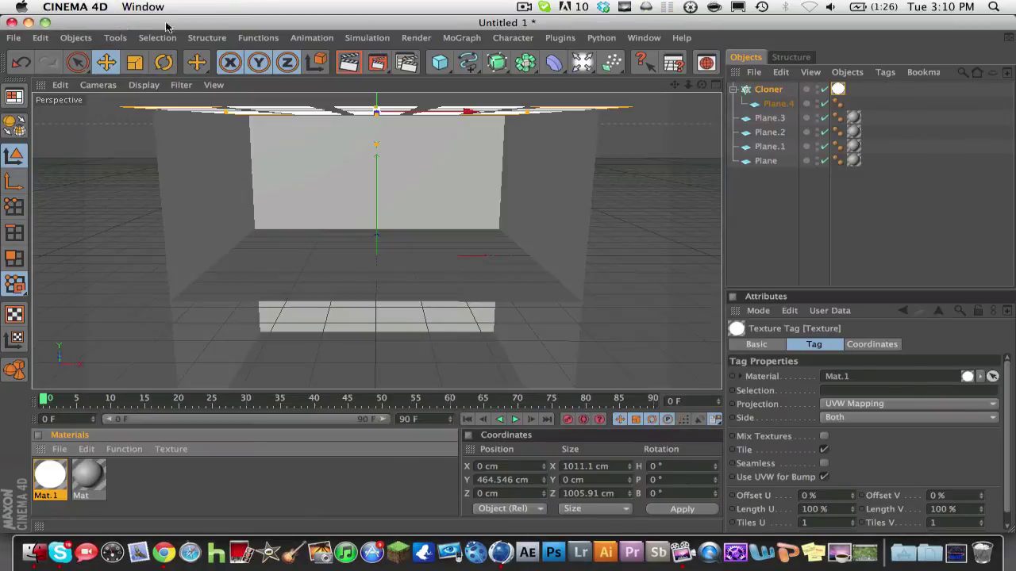
click(387, 72)
click(137, 271)
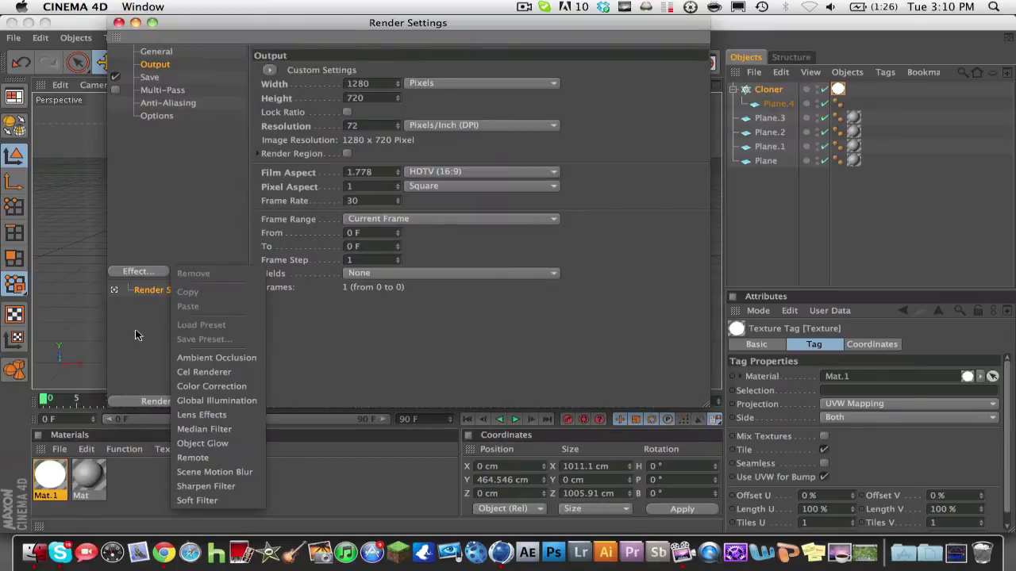
key(Escape)
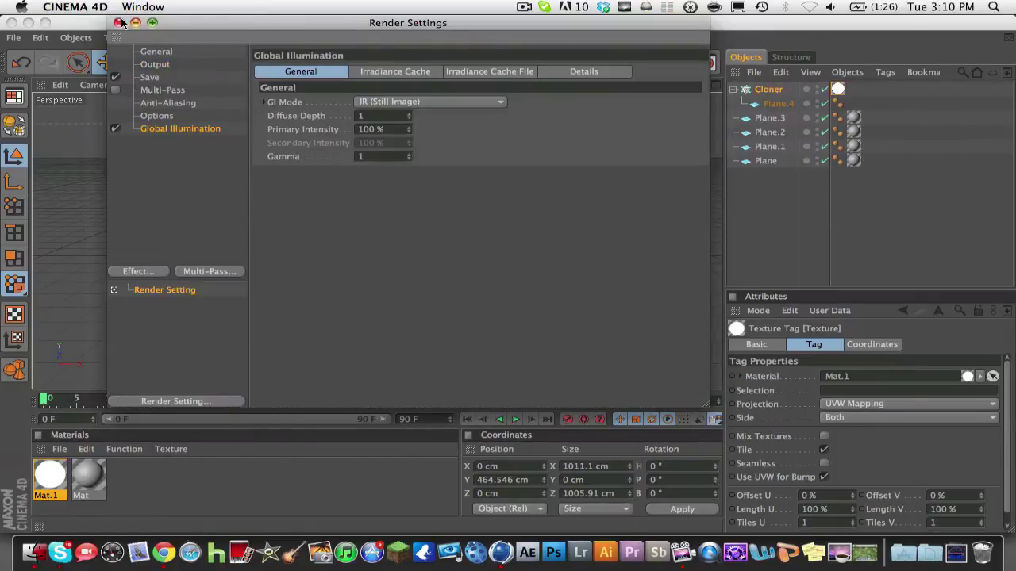
click(119, 22)
click(447, 38)
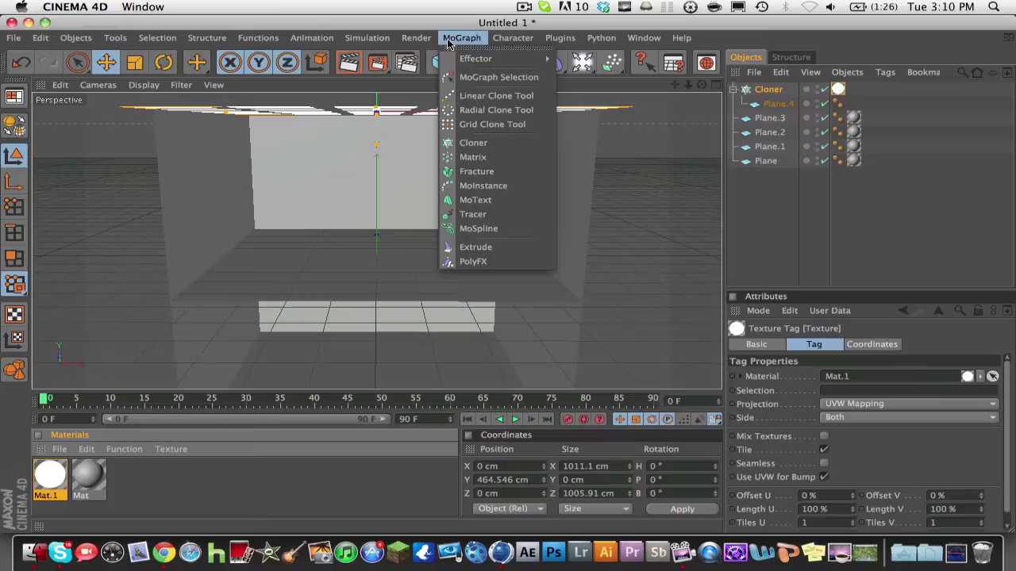
Add a MoText reading 'Text', shift it left, and give it a 60 cm depth
click(486, 199)
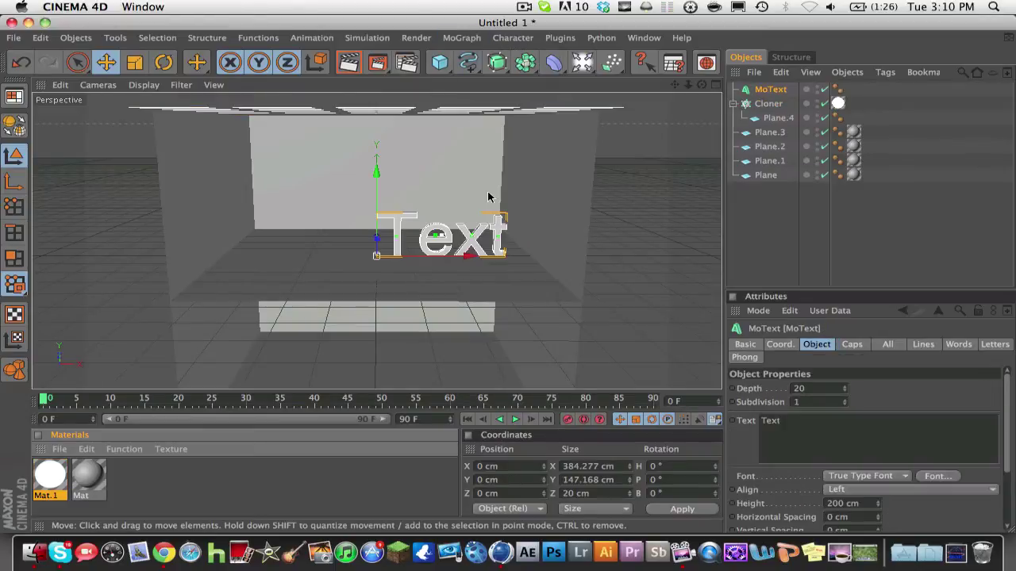
drag(470, 254, 399, 255)
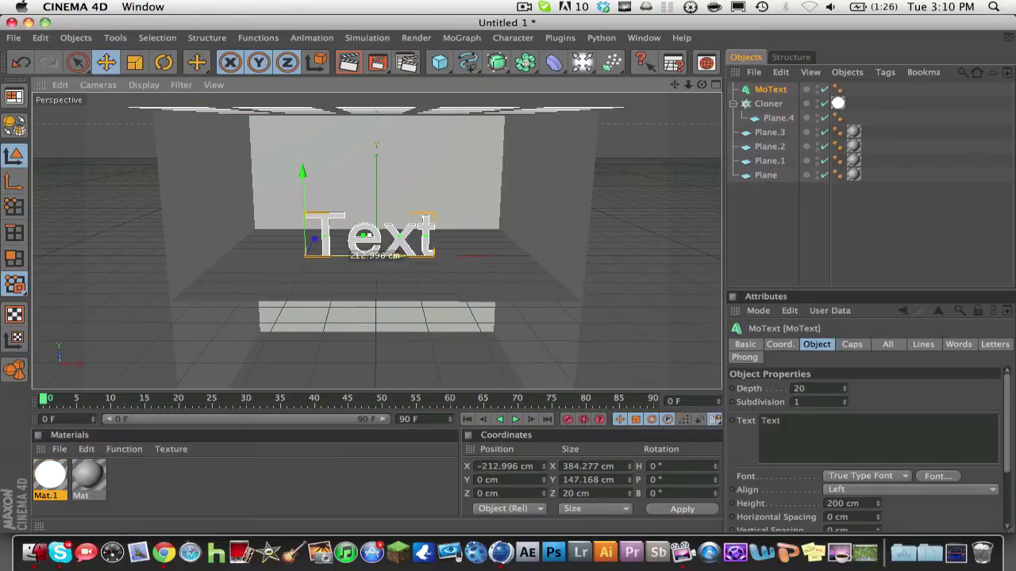
click(830, 441)
key(super+a)
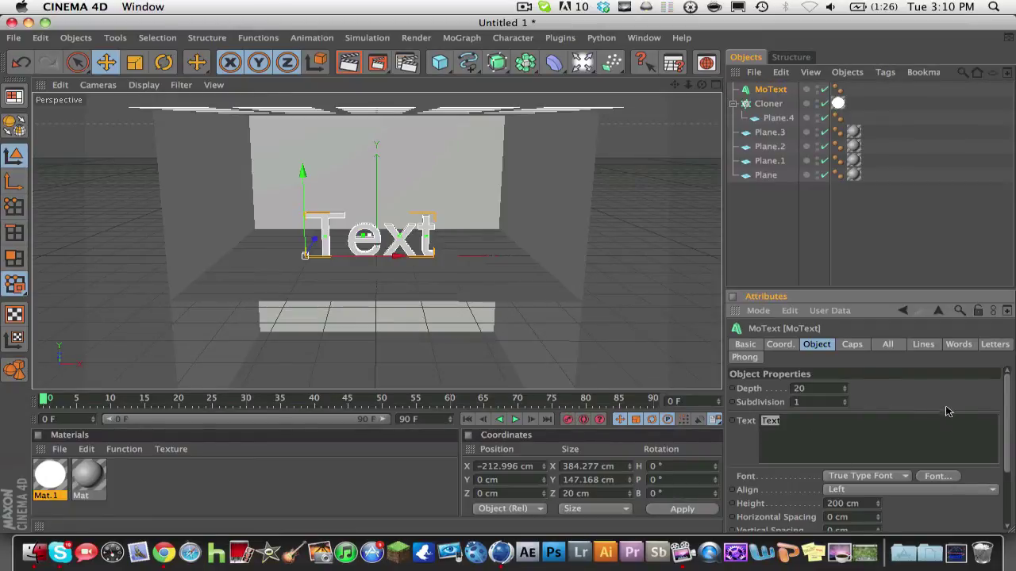
double_click(798, 389)
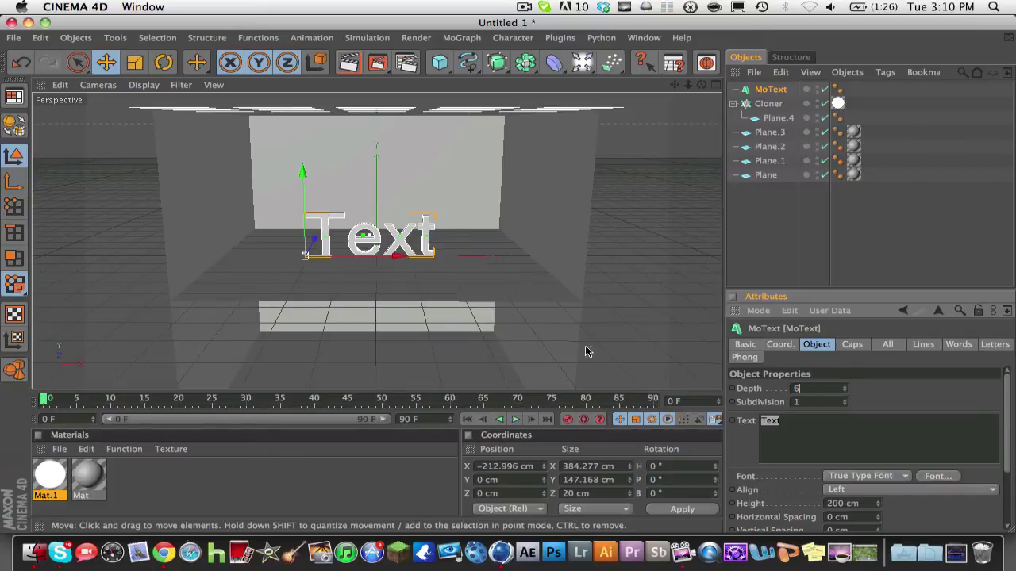
key(Return)
Set both the start and end caps of the MoText to Fillet Cap
click(853, 345)
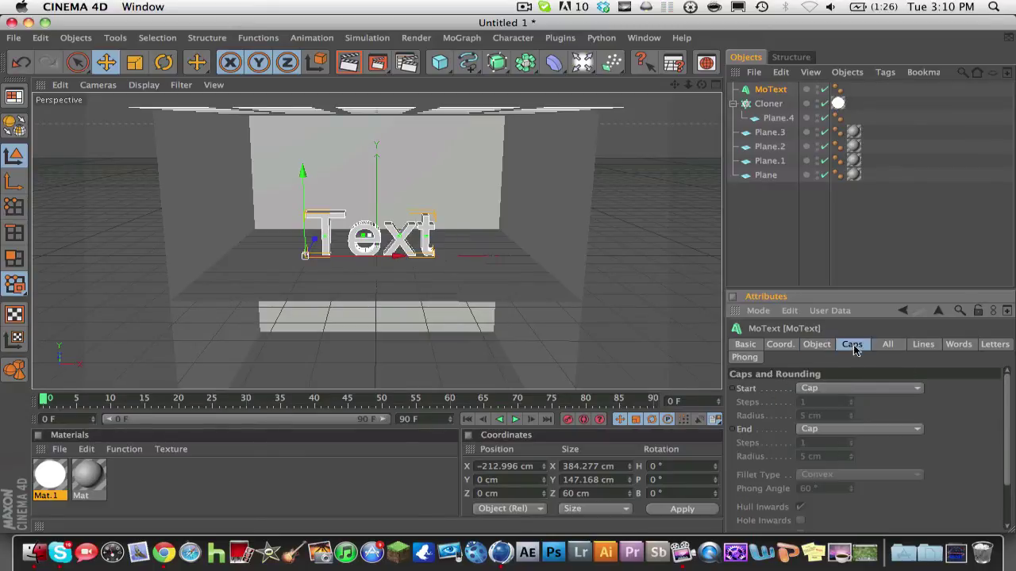
click(843, 389)
click(833, 444)
click(843, 428)
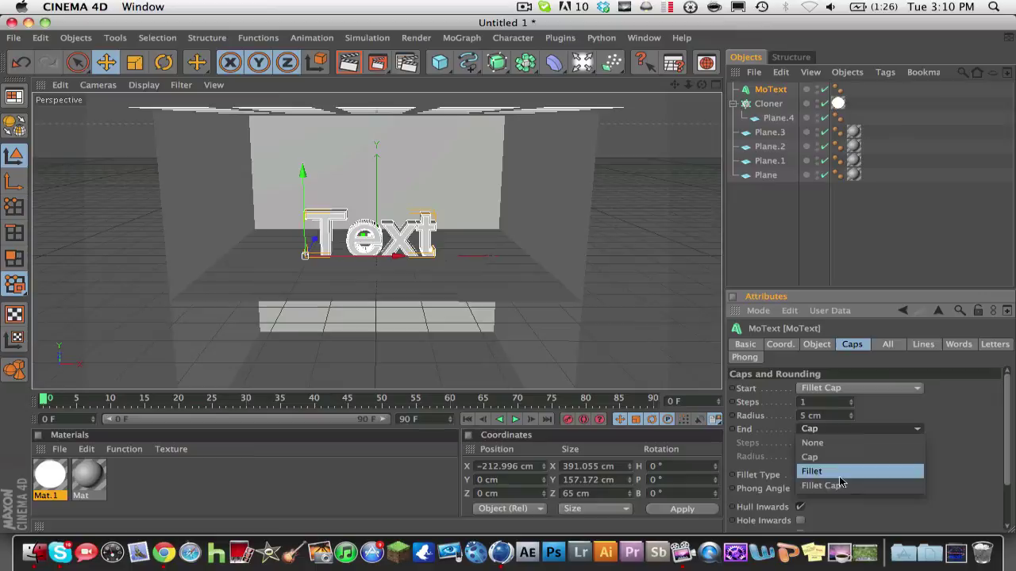
click(833, 484)
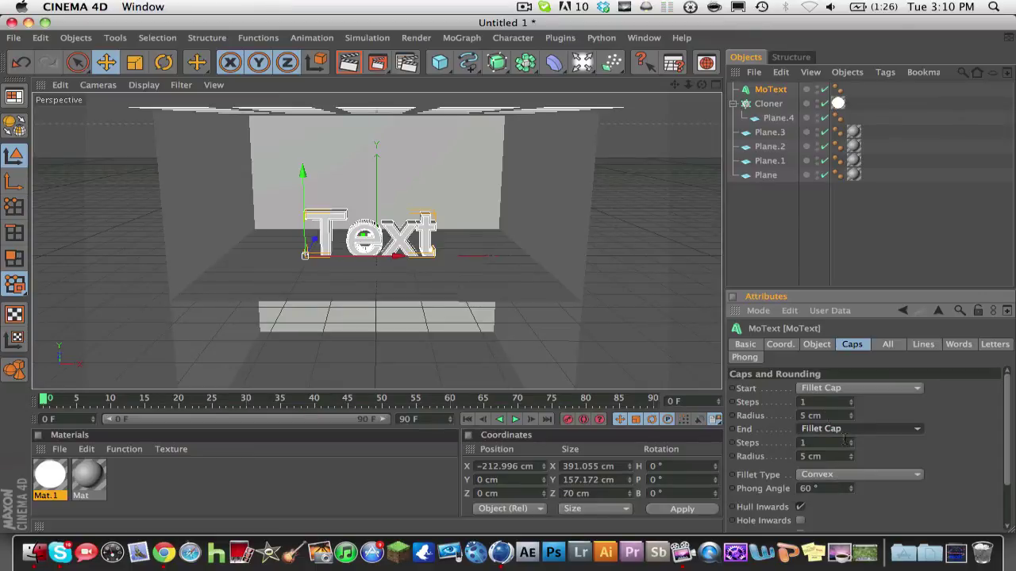
click(57, 449)
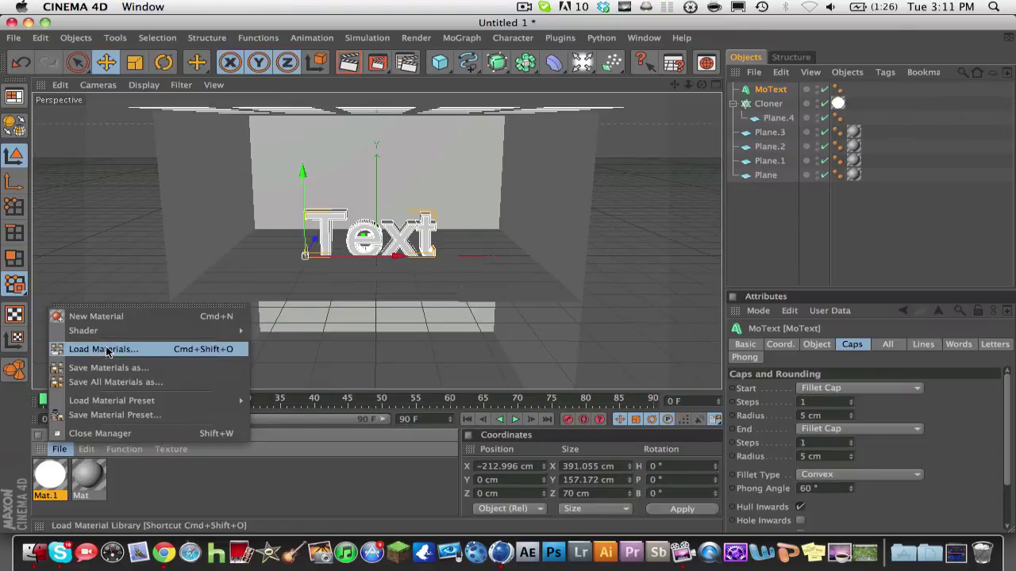
Make new material Mat.2 reflective with a Fresnel texture, 21% brightness and 21% mix strength
click(105, 317)
double_click(49, 479)
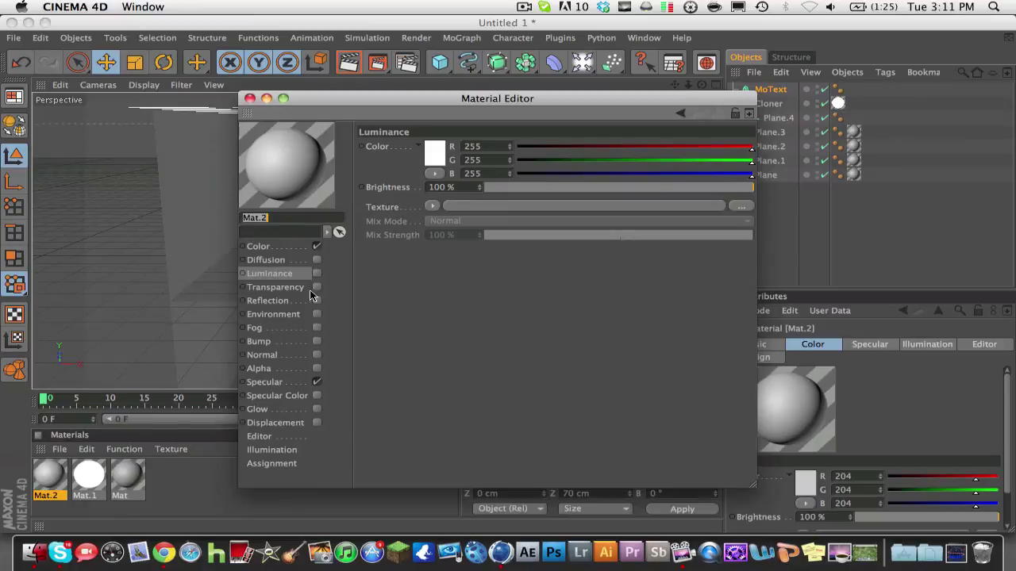
click(270, 301)
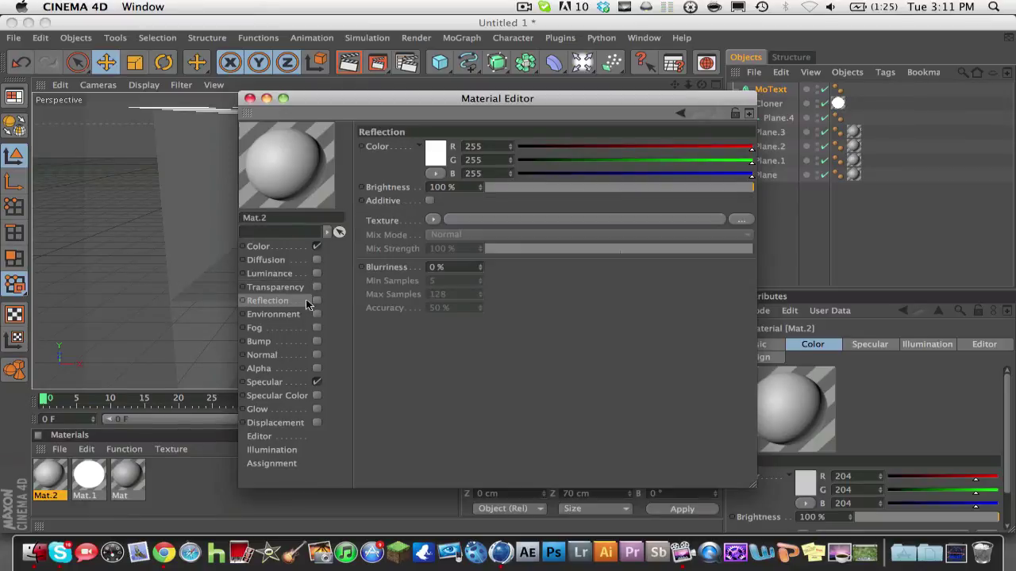
click(316, 302)
click(433, 219)
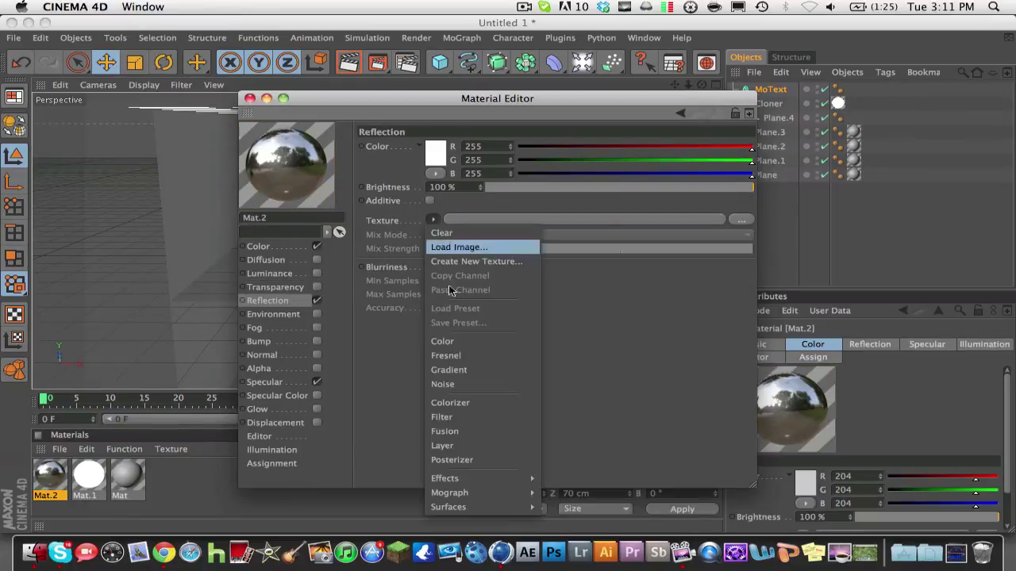
click(455, 354)
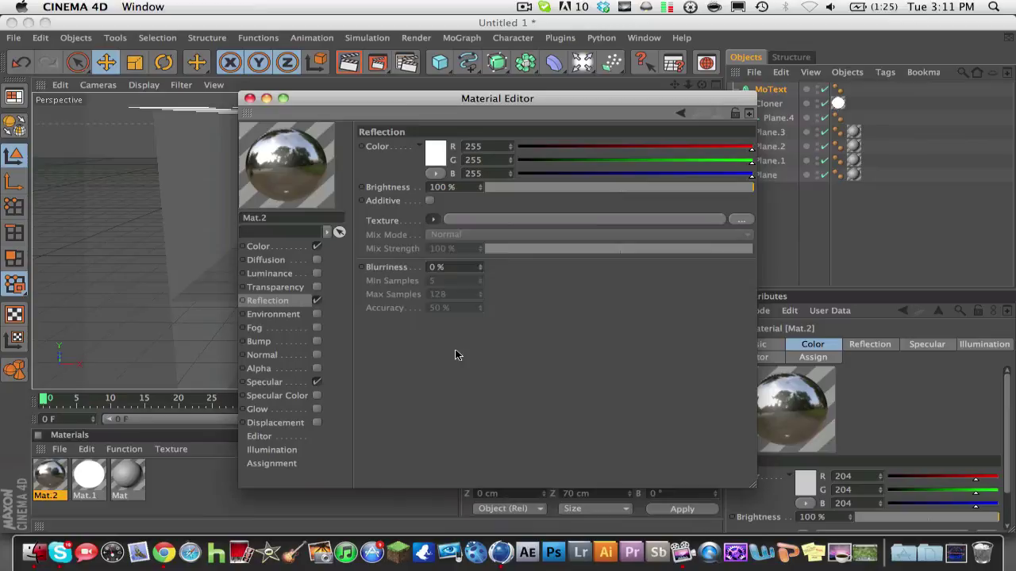
click(526, 188)
drag(525, 188, 544, 188)
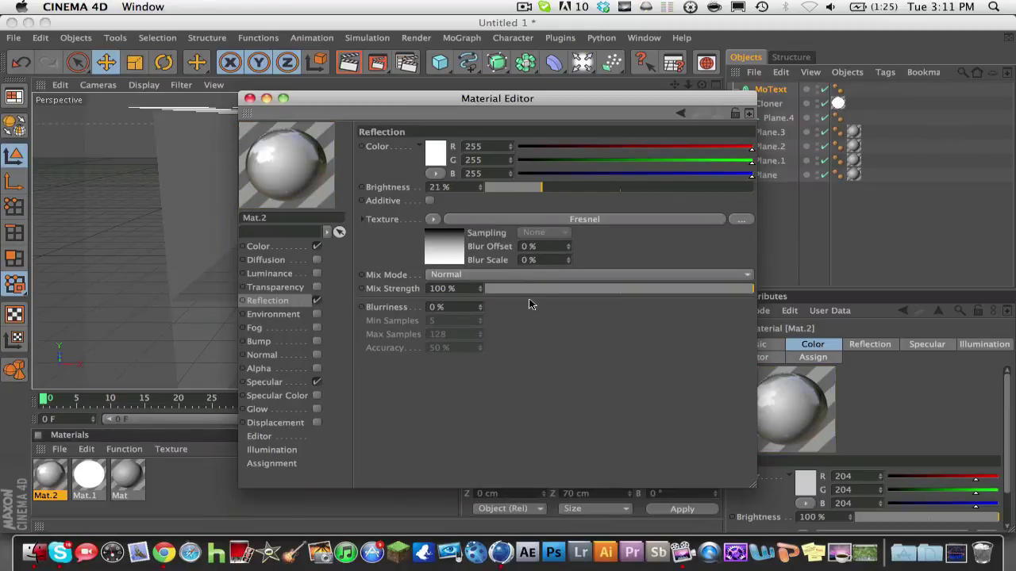
drag(533, 289, 542, 289)
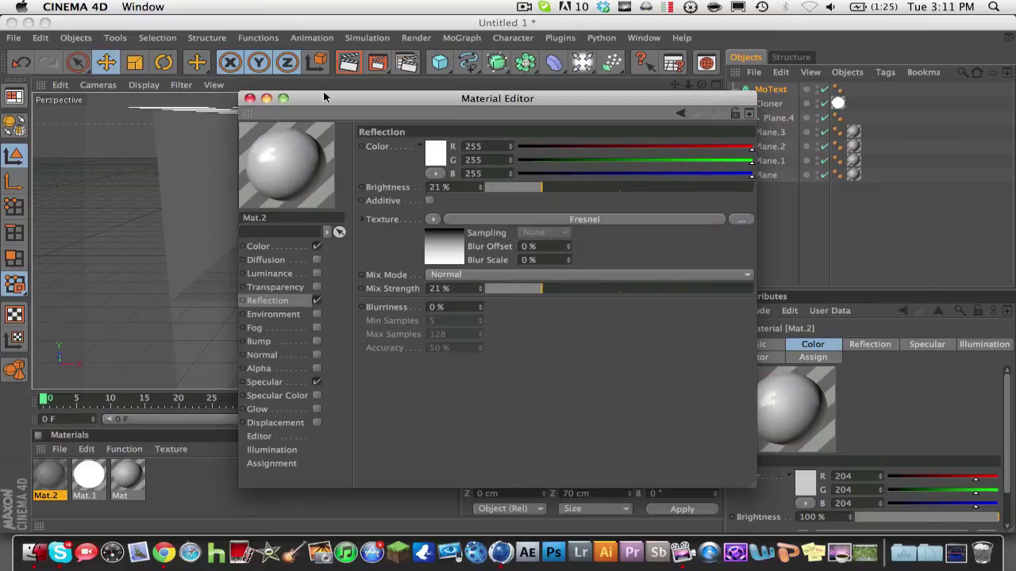
Apply Mat.2 to the MoText, frame the text closer, and run then stop a preview render
click(249, 97)
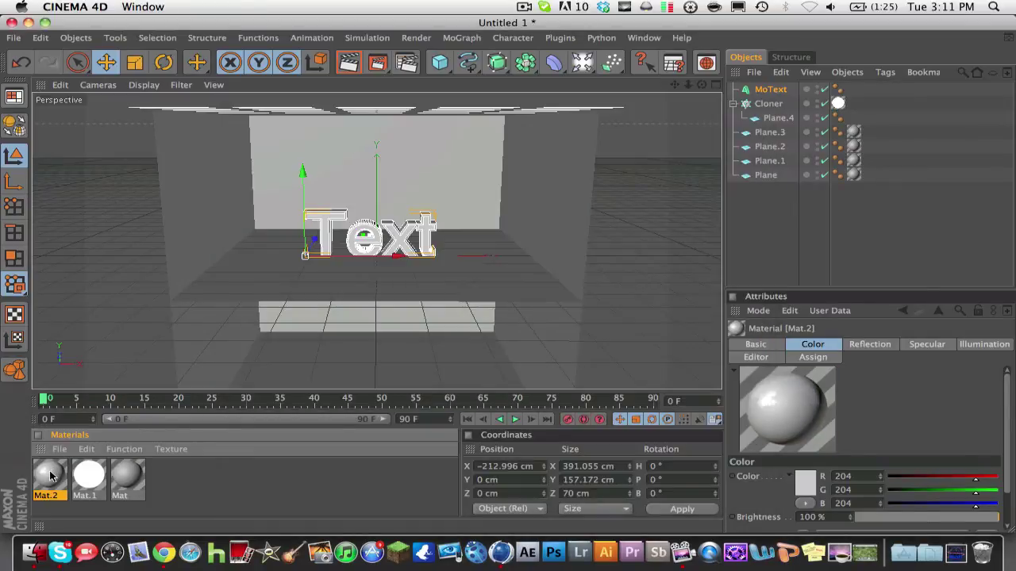
drag(50, 476, 331, 220)
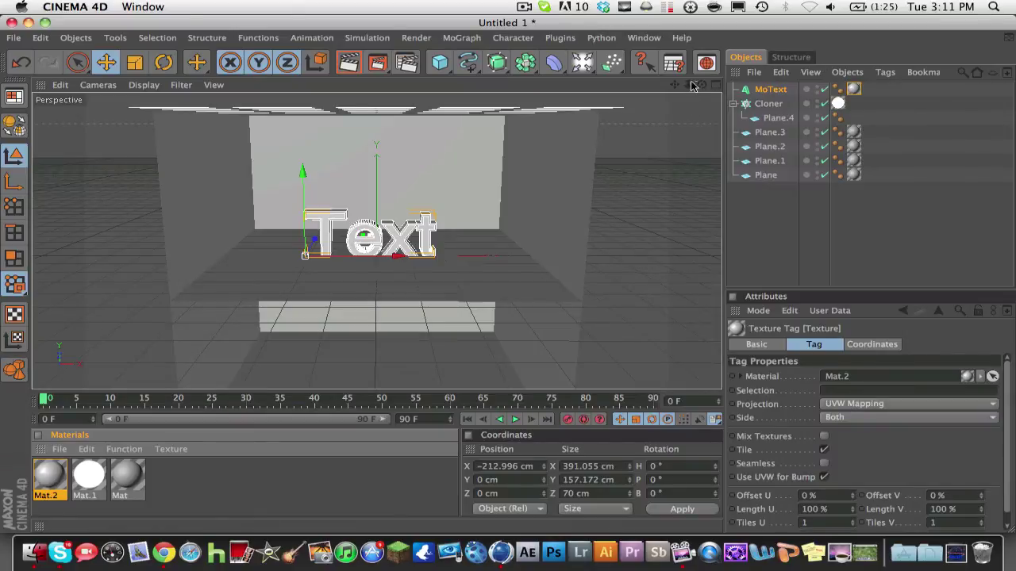
drag(689, 85, 687, 87)
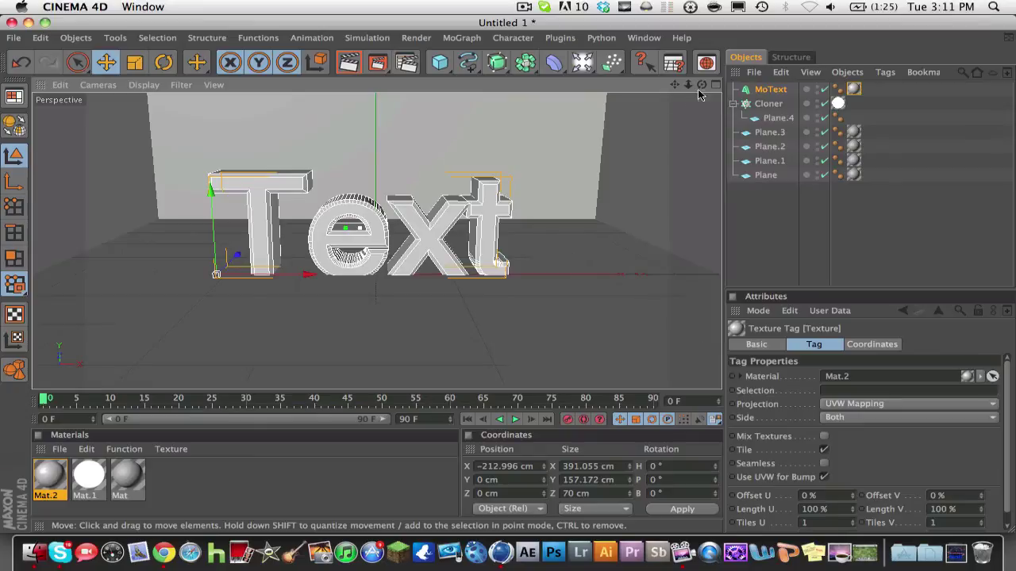
drag(674, 84, 685, 86)
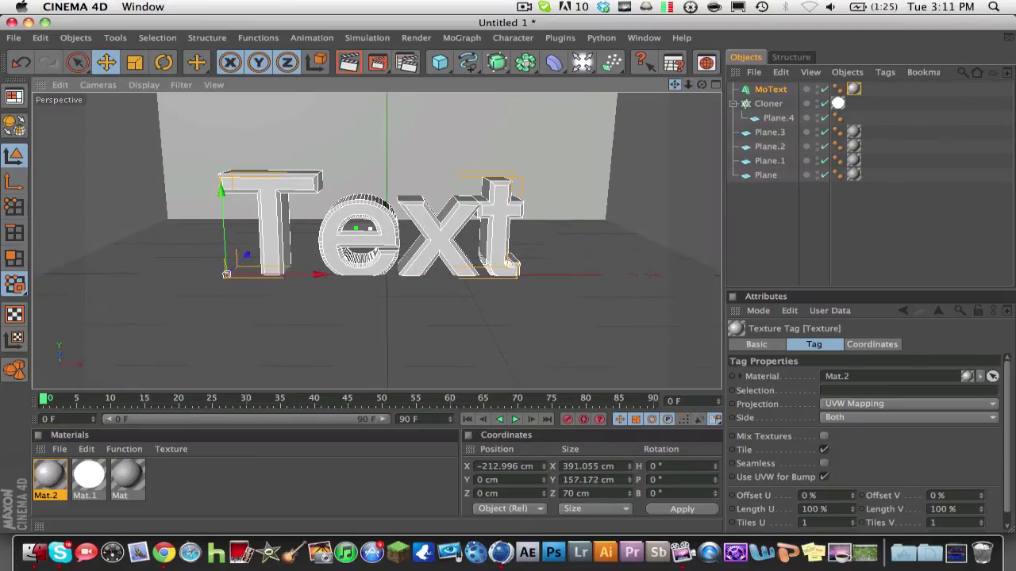
click(348, 62)
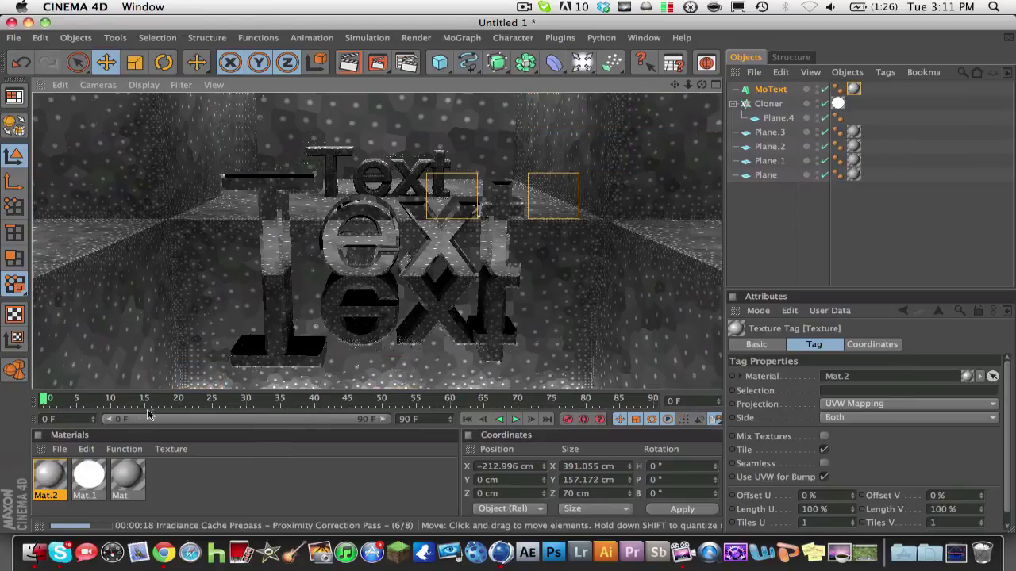
click(186, 509)
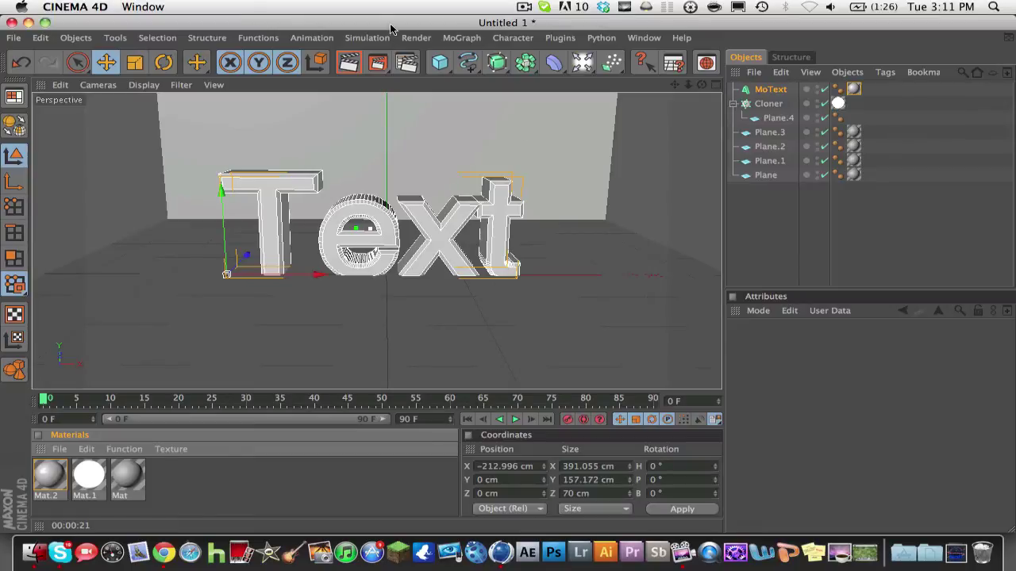
Start a Render Active View of the scene with global illumination
click(353, 63)
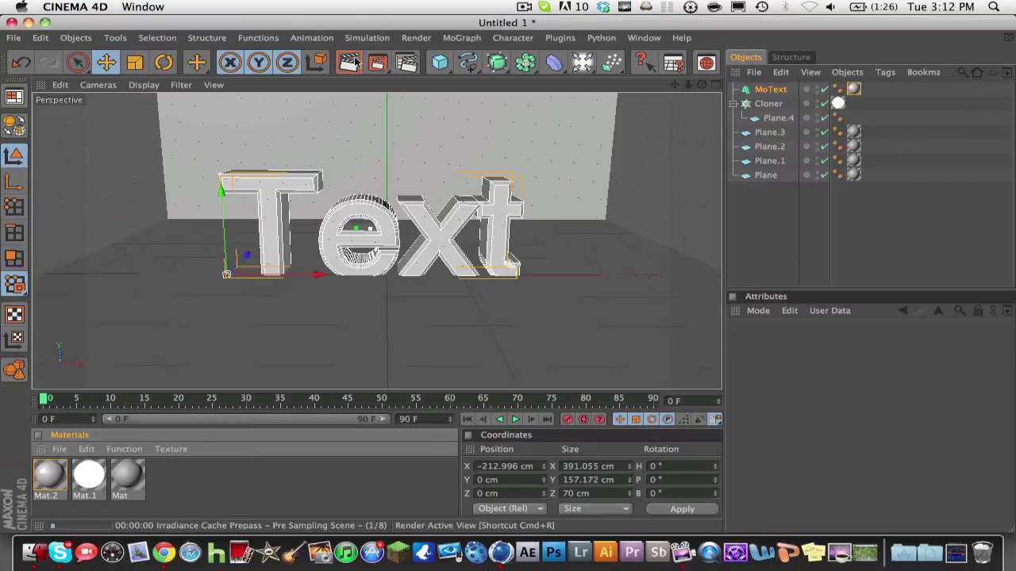